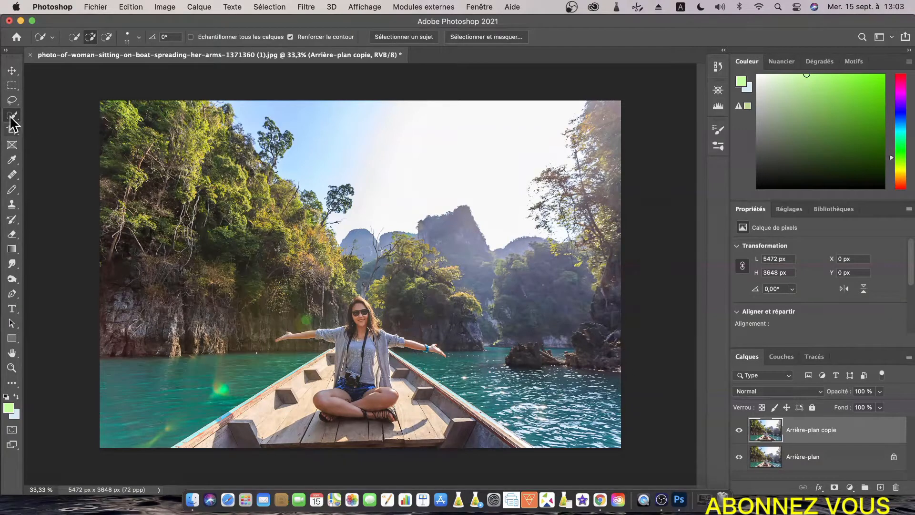
Select the woman automatically with Select Subject on the layer copy and open the selection in Select and Mask
{"action": "left_click", "coordinate": [399, 40]}
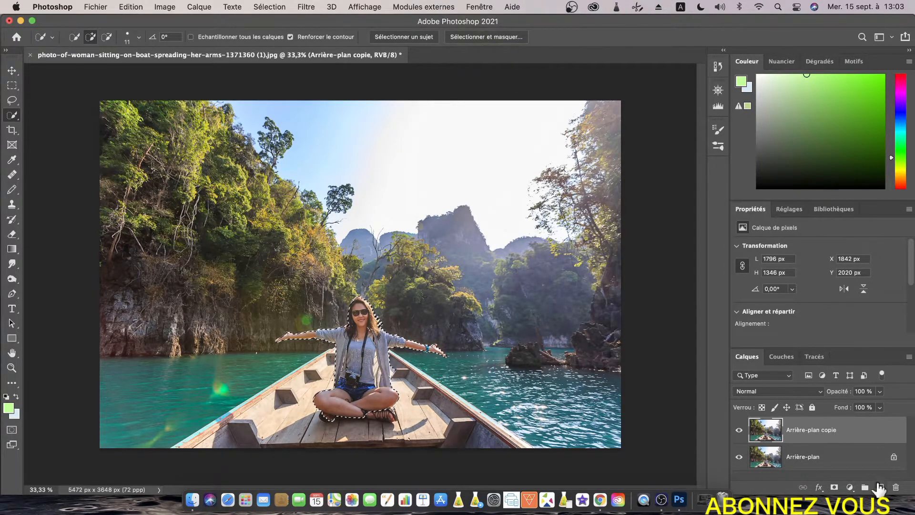
{"action": "left_click", "coordinate": [739, 457]}
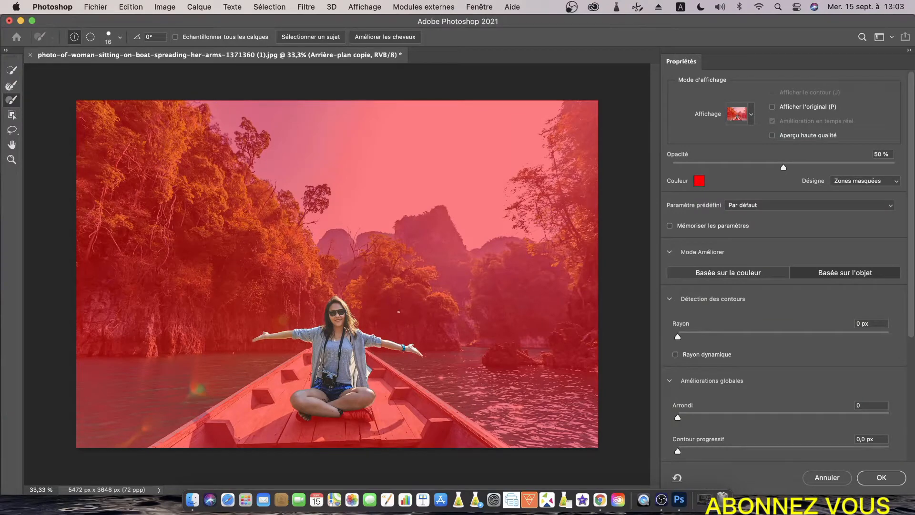
Preview the cutout in the Pelure d'oignon view and return to the Incrustation view with an overlay opacity of 43 %
{"action": "left_click", "coordinate": [751, 115]}
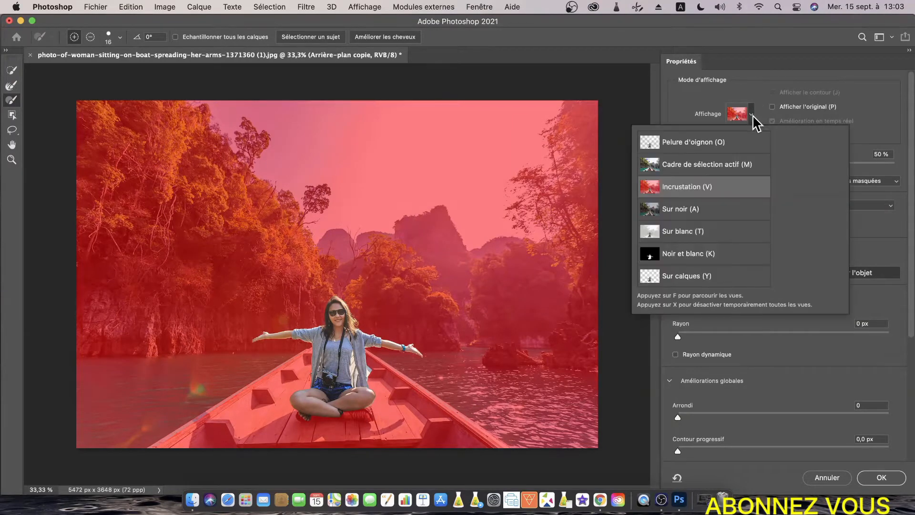
{"action": "left_click", "coordinate": [698, 142]}
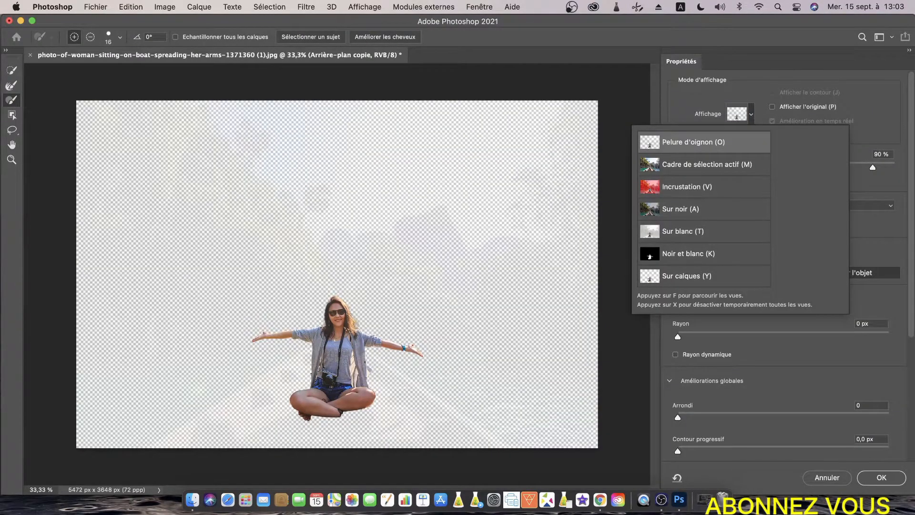
{"action": "scroll", "coordinate": [347, 356], "scroll_direction": "up", "scroll_amount": 4}
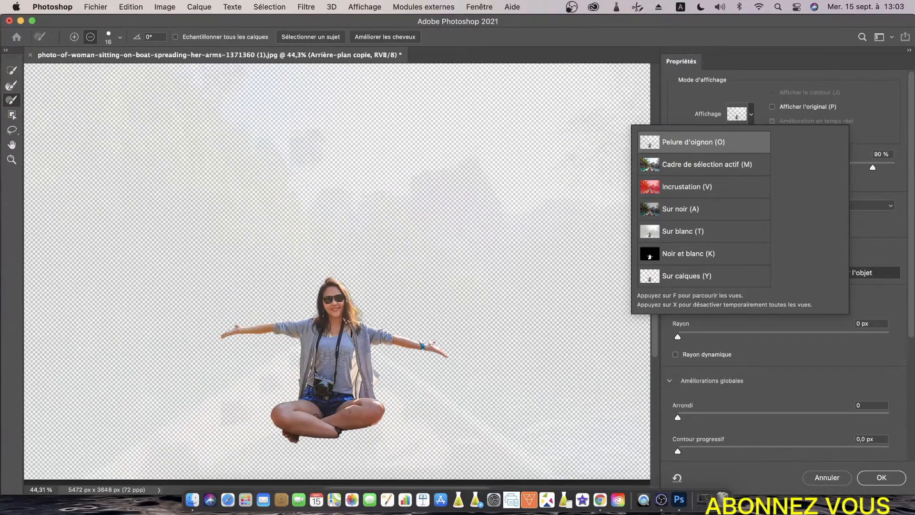
{"action": "scroll", "coordinate": [349, 412], "scroll_direction": "up", "scroll_amount": 4}
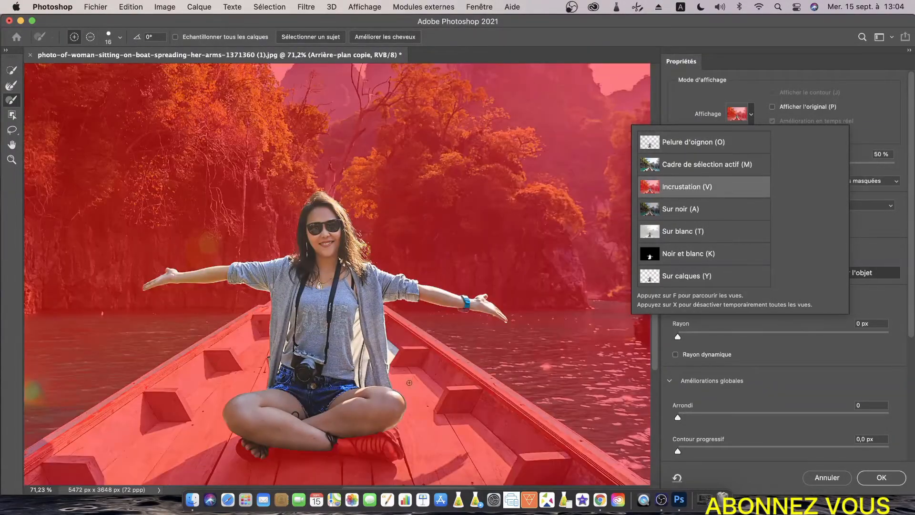
{"action": "left_click", "coordinate": [872, 117]}
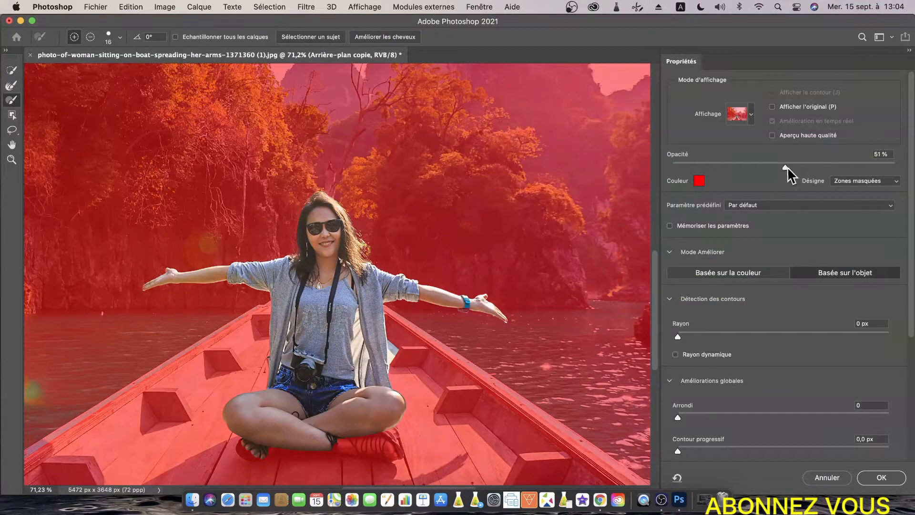
{"action": "mouse_move", "coordinate": [786, 167]}
{"action": "left_mouse_down"}
{"action": "mouse_move", "coordinate": [844, 167]}
{"action": "mouse_move", "coordinate": [771, 176]}
{"action": "left_mouse_up"}
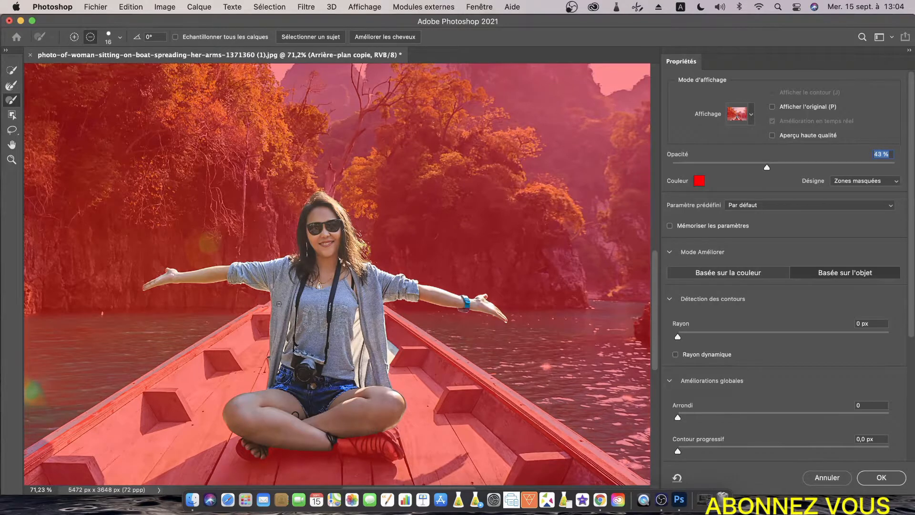
Subtract the patch of boat and the excess strip along the outer edge of the jacket beside the boat bench from the selection
{"action": "scroll", "coordinate": [395, 362], "scroll_direction": "up", "scroll_amount": 3}
{"action": "scroll", "coordinate": [395, 363], "scroll_direction": "down", "scroll_amount": 3}
{"action": "scroll", "coordinate": [395, 362], "scroll_direction": "up", "scroll_amount": 10}
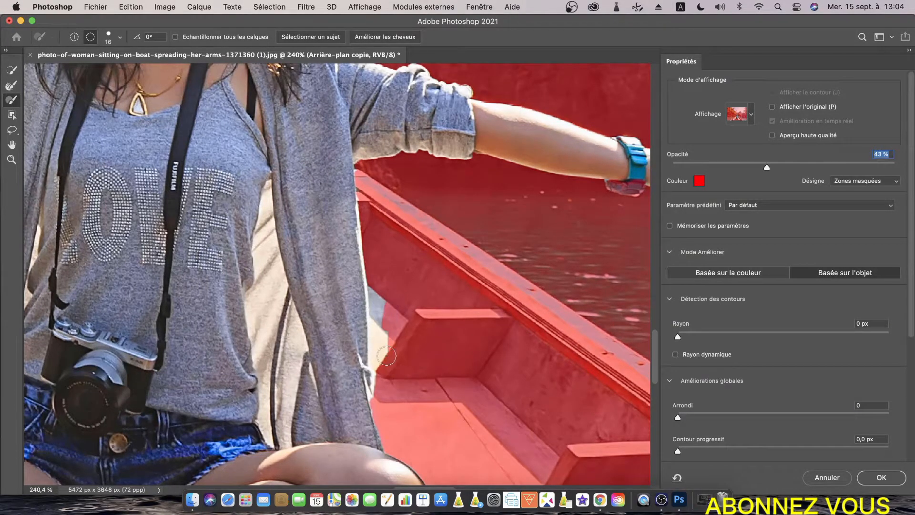
{"action": "left_click_drag", "start_coordinate": [385, 322], "coordinate": [386, 296]}
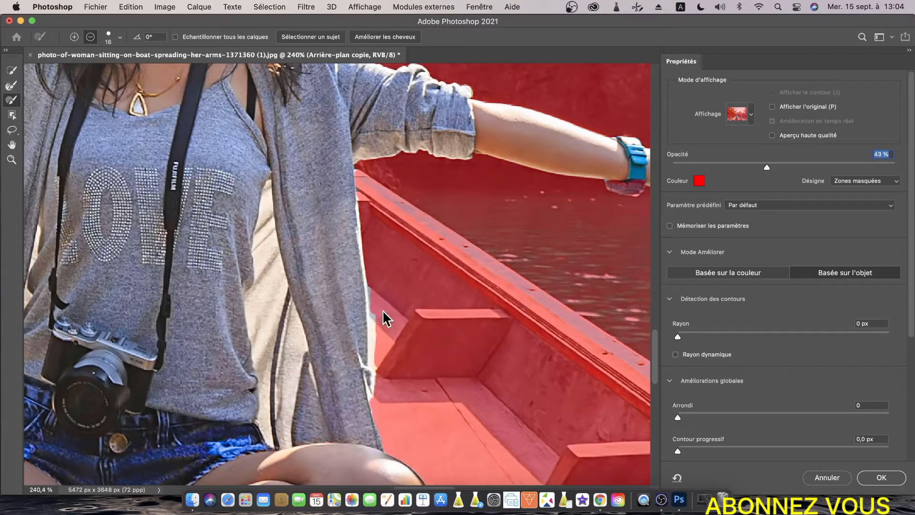
{"action": "scroll", "coordinate": [382, 309], "scroll_direction": "down", "scroll_amount": 2}
{"action": "scroll", "coordinate": [379, 286], "scroll_direction": "up", "scroll_amount": 5}
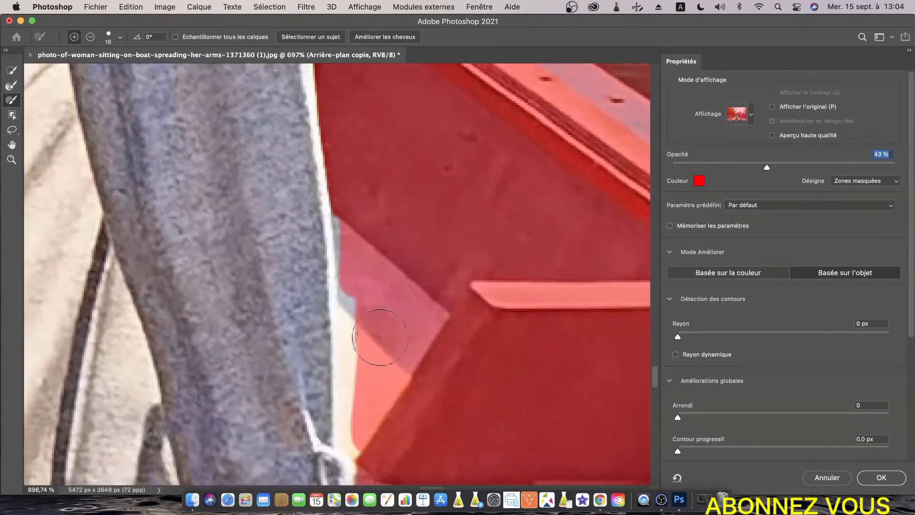
{"action": "mouse_move", "coordinate": [367, 331]}
{"action": "left_mouse_down"}
{"action": "mouse_move", "coordinate": [369, 295]}
{"action": "mouse_move", "coordinate": [366, 357]}
{"action": "mouse_move", "coordinate": [353, 209]}
{"action": "mouse_move", "coordinate": [358, 275]}
{"action": "left_mouse_up"}
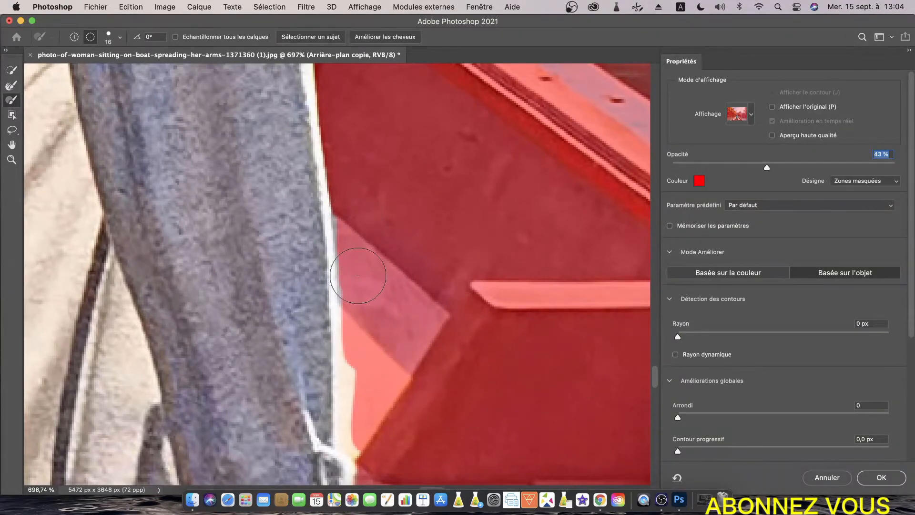
{"action": "left_click_drag", "start_coordinate": [351, 210], "coordinate": [353, 424]}
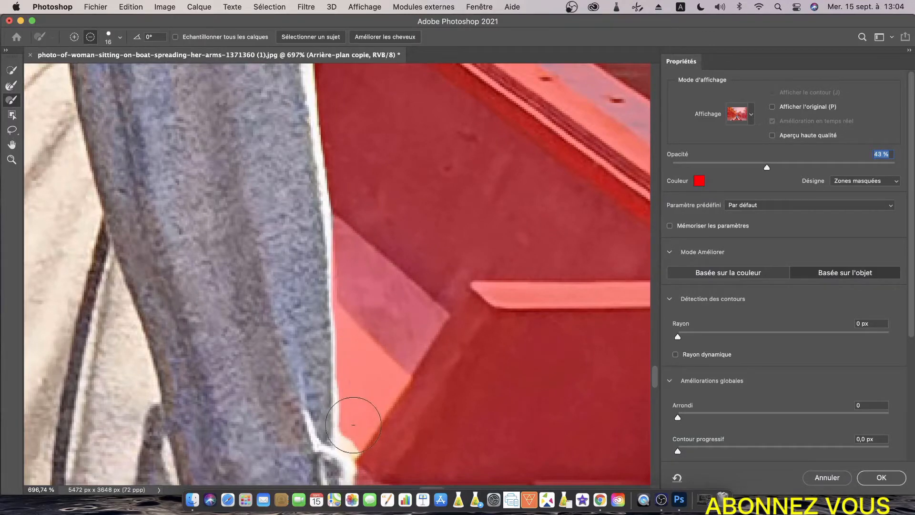
{"action": "scroll", "coordinate": [353, 431], "scroll_direction": "down", "scroll_amount": 5}
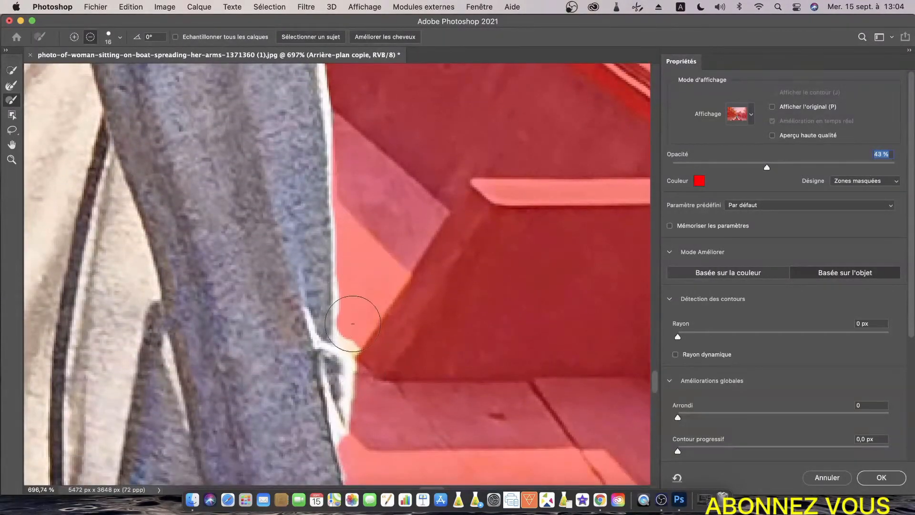
{"action": "left_click_drag", "start_coordinate": [351, 304], "coordinate": [362, 332]}
Add the masked foot and its strappy sandal, including the toes and sole, to the selection
{"action": "scroll", "coordinate": [368, 340], "scroll_direction": "down", "scroll_amount": 20}
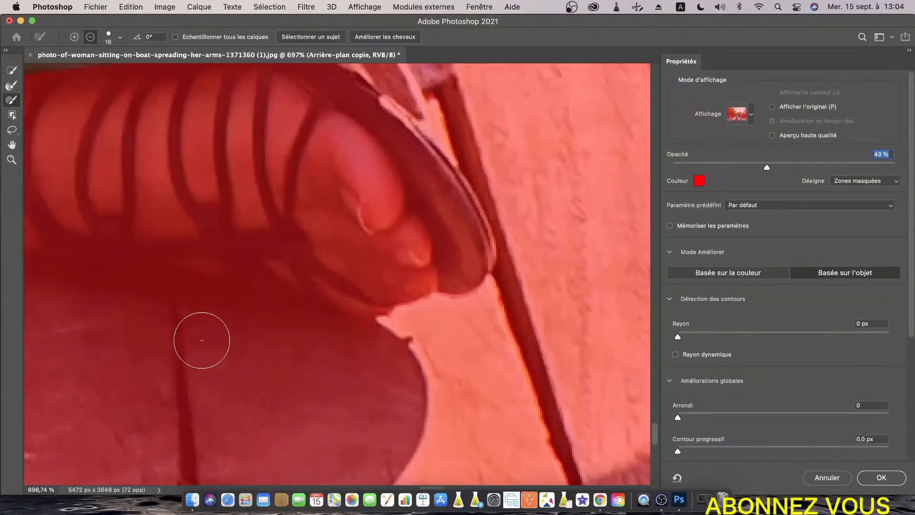
{"action": "scroll", "coordinate": [238, 238], "scroll_direction": "up", "scroll_amount": 6}
{"action": "left_click", "coordinate": [74, 36]}
{"action": "mouse_move", "coordinate": [286, 200]}
{"action": "left_mouse_down"}
{"action": "mouse_move", "coordinate": [113, 261]}
{"action": "mouse_move", "coordinate": [347, 262]}
{"action": "mouse_move", "coordinate": [336, 300]}
{"action": "mouse_move", "coordinate": [127, 241]}
{"action": "left_mouse_up"}
{"action": "scroll", "coordinate": [127, 241], "scroll_direction": "down", "scroll_amount": 3}
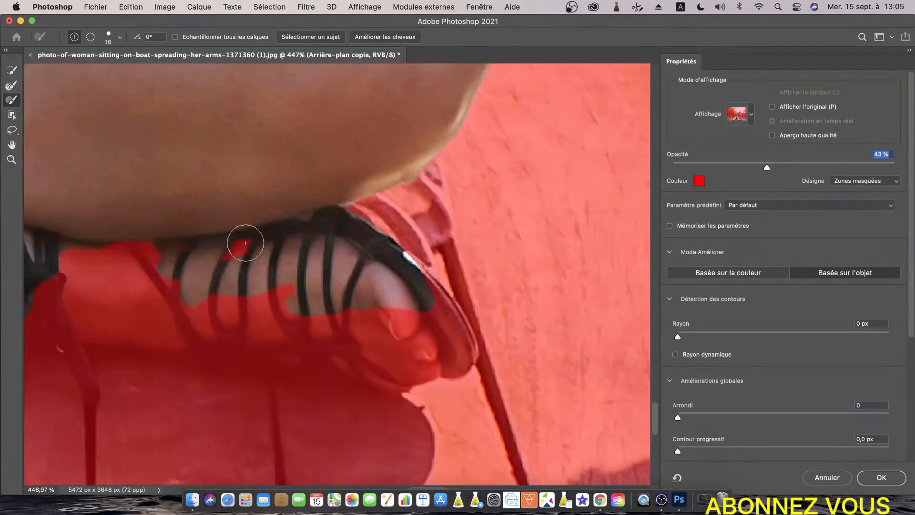
{"action": "mouse_move", "coordinate": [385, 316]}
{"action": "left_mouse_down"}
{"action": "mouse_move", "coordinate": [435, 316]}
{"action": "mouse_move", "coordinate": [142, 332]}
{"action": "left_mouse_up"}
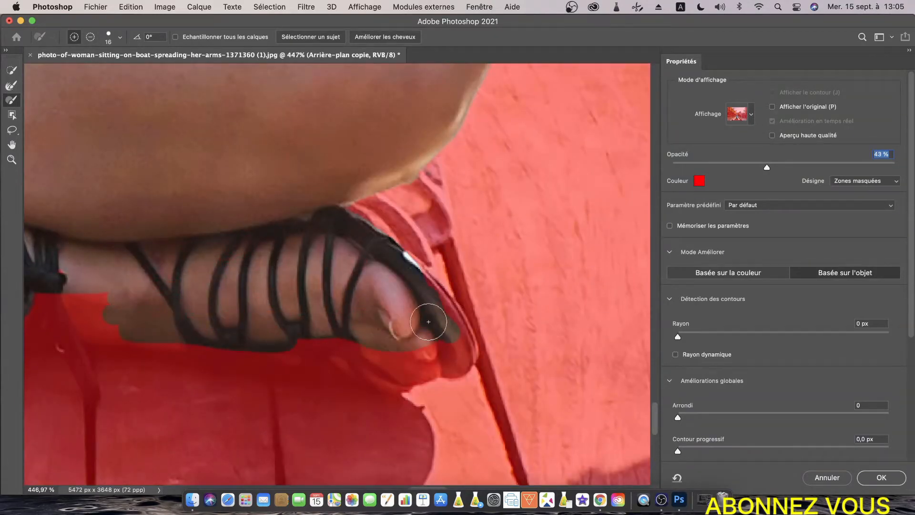
{"action": "mouse_move", "coordinate": [436, 309]}
{"action": "left_mouse_down"}
{"action": "mouse_move", "coordinate": [464, 365]}
{"action": "mouse_move", "coordinate": [446, 330]}
{"action": "mouse_move", "coordinate": [450, 368]}
{"action": "mouse_move", "coordinate": [400, 374]}
{"action": "mouse_move", "coordinate": [314, 329]}
{"action": "mouse_move", "coordinate": [370, 377]}
{"action": "left_mouse_up"}
{"action": "mouse_move", "coordinate": [272, 332]}
{"action": "left_mouse_down"}
{"action": "mouse_move", "coordinate": [34, 292]}
{"action": "mouse_move", "coordinate": [116, 328]}
{"action": "mouse_move", "coordinate": [115, 347]}
{"action": "mouse_move", "coordinate": [208, 345]}
{"action": "mouse_move", "coordinate": [329, 410]}
{"action": "mouse_move", "coordinate": [316, 405]}
{"action": "mouse_move", "coordinate": [352, 411]}
{"action": "mouse_move", "coordinate": [347, 400]}
{"action": "mouse_move", "coordinate": [385, 396]}
{"action": "left_mouse_up"}
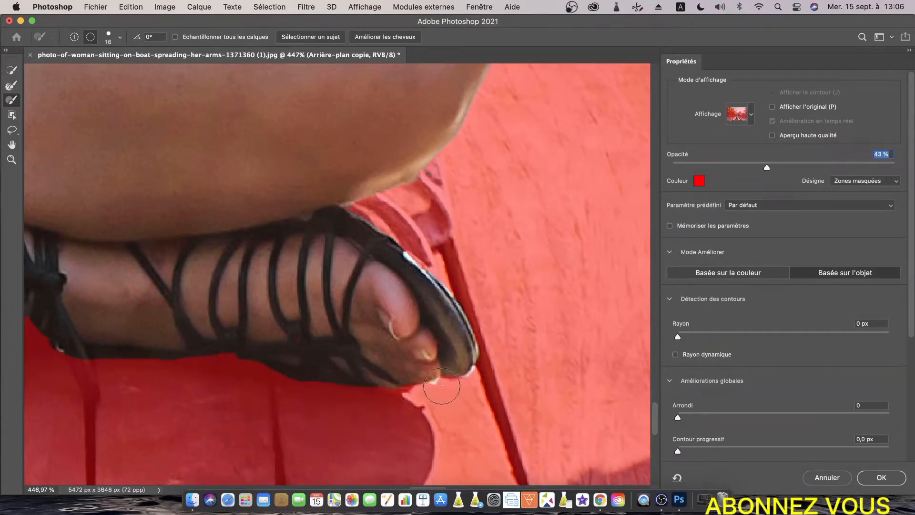
Refine the selection along the lower edge of that sandal, from the ankle to the toes
{"action": "mouse_move", "coordinate": [266, 358]}
{"action": "left_mouse_down"}
{"action": "mouse_move", "coordinate": [99, 361]}
{"action": "mouse_move", "coordinate": [84, 347]}
{"action": "left_mouse_up"}
{"action": "scroll", "coordinate": [83, 348], "scroll_direction": "up", "scroll_amount": 2}
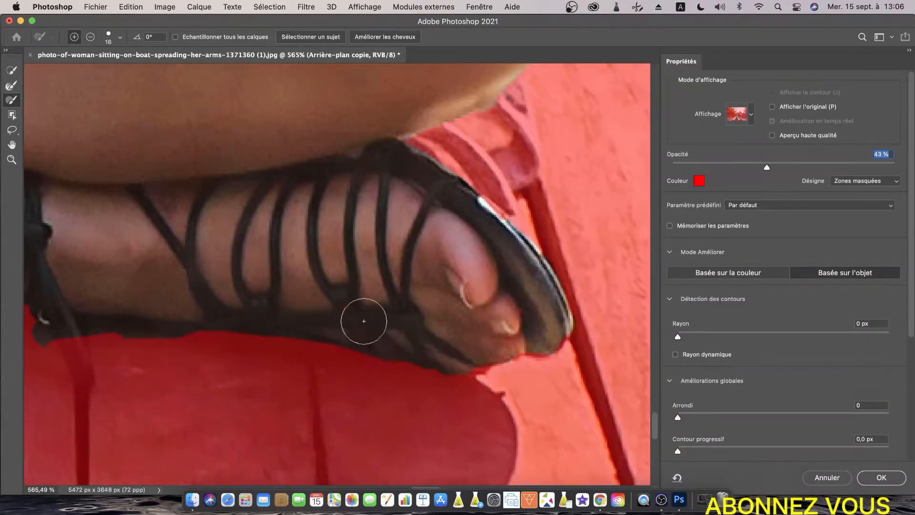
{"action": "scroll", "coordinate": [183, 358], "scroll_direction": "up", "scroll_amount": 1}
{"action": "left_click_drag", "start_coordinate": [211, 334], "coordinate": [48, 336]}
{"action": "left_click_drag", "start_coordinate": [47, 336], "coordinate": [453, 376]}
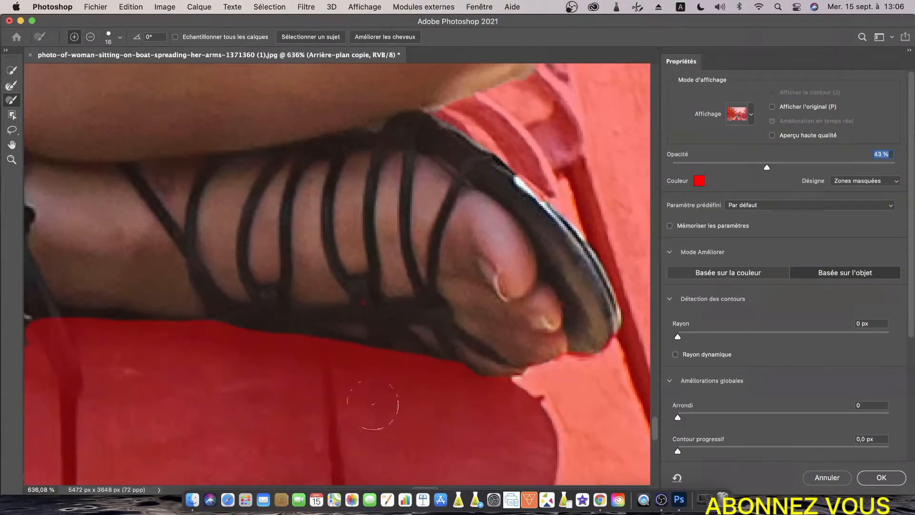
{"action": "scroll", "coordinate": [529, 387], "scroll_direction": "up", "scroll_amount": 3}
{"action": "left_click", "coordinate": [524, 363]}
{"action": "scroll", "coordinate": [293, 346], "scroll_direction": "down", "scroll_amount": 2}
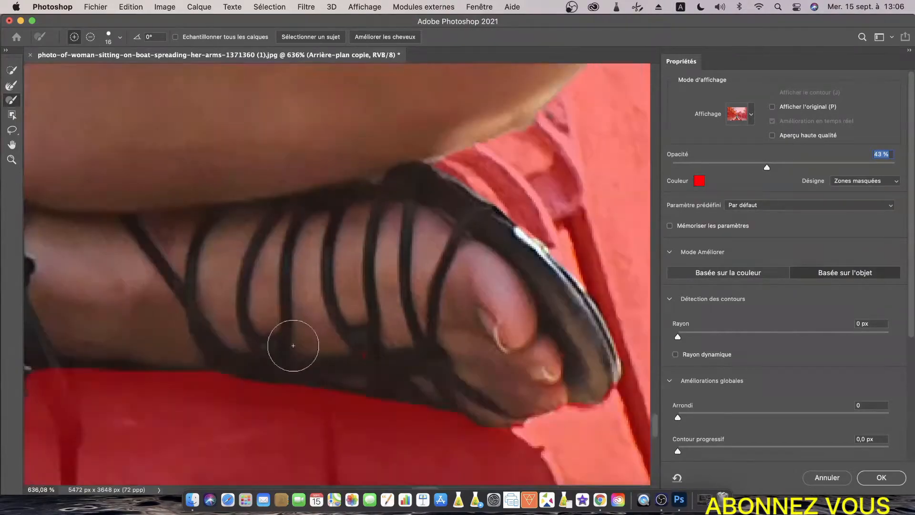
Add the other foot's toes, straps and dark sandal sole under the crossed leg to the selection
{"action": "scroll", "coordinate": [293, 345], "scroll_direction": "down", "scroll_amount": 8}
{"action": "scroll", "coordinate": [311, 428], "scroll_direction": "up", "scroll_amount": 9}
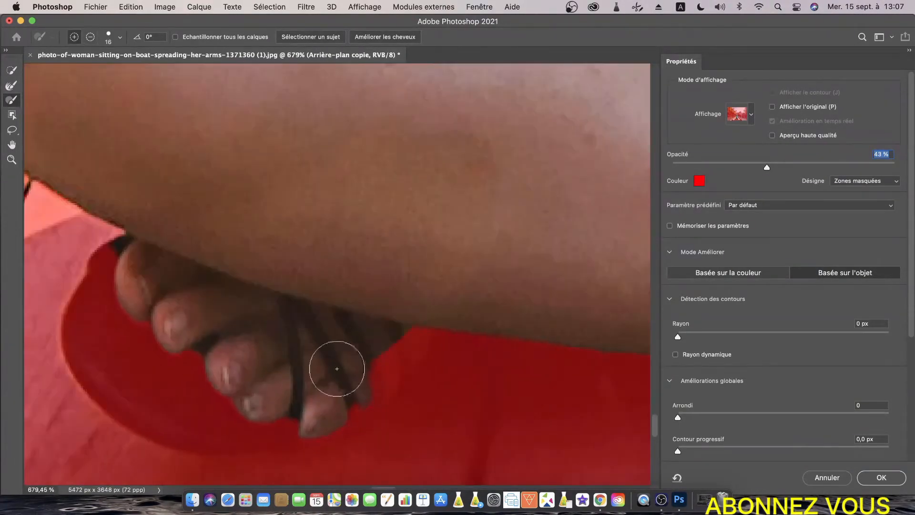
{"action": "mouse_move", "coordinate": [337, 369]}
{"action": "left_mouse_down"}
{"action": "mouse_move", "coordinate": [367, 391]}
{"action": "mouse_move", "coordinate": [197, 380]}
{"action": "mouse_move", "coordinate": [113, 326]}
{"action": "mouse_move", "coordinate": [93, 288]}
{"action": "mouse_move", "coordinate": [80, 357]}
{"action": "mouse_move", "coordinate": [163, 357]}
{"action": "mouse_move", "coordinate": [115, 391]}
{"action": "left_mouse_up"}
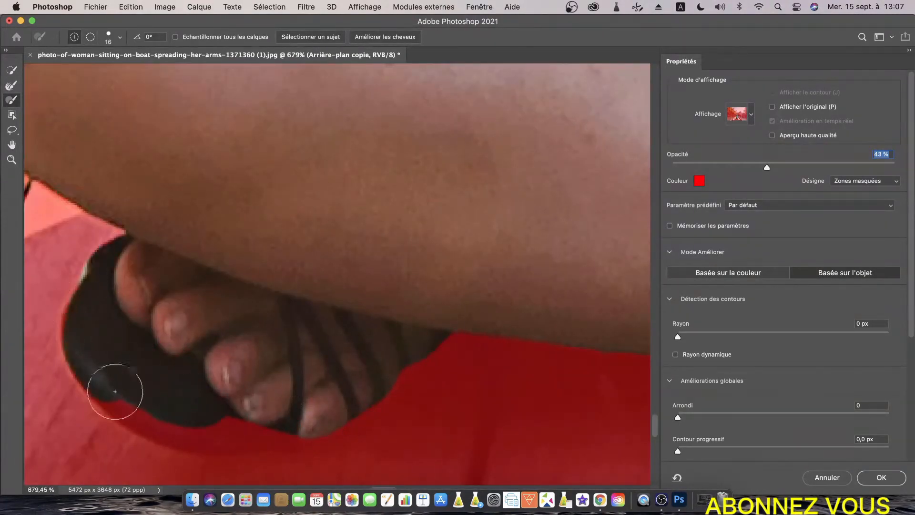
{"action": "scroll", "coordinate": [123, 362], "scroll_direction": "down", "scroll_amount": 2}
{"action": "mouse_move", "coordinate": [127, 341]}
{"action": "left_mouse_down"}
{"action": "mouse_move", "coordinate": [265, 353]}
{"action": "mouse_move", "coordinate": [453, 279]}
{"action": "left_mouse_up"}
{"action": "scroll", "coordinate": [302, 265], "scroll_direction": "down", "scroll_amount": 2}
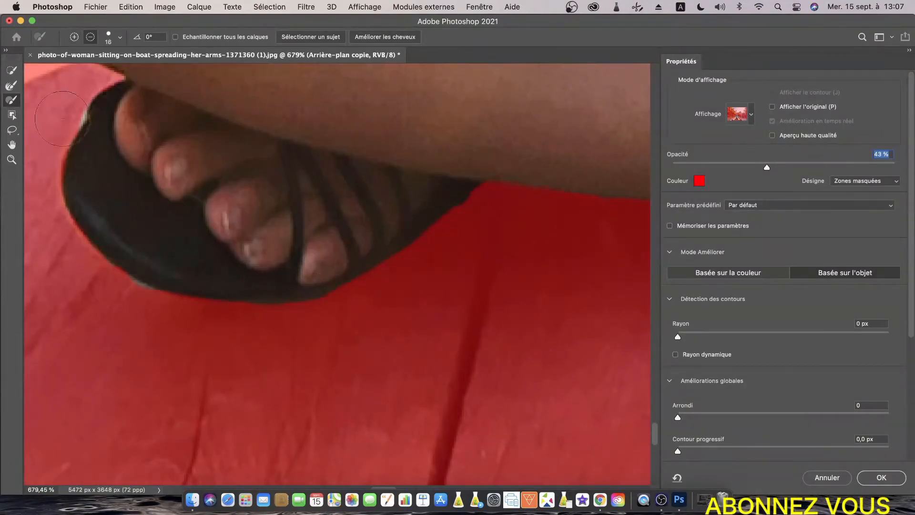
Reduce the brush size to 7 px and add the sandal's rear straps below the knee to the selection
{"action": "scroll", "coordinate": [333, 296], "scroll_direction": "down", "scroll_amount": 10}
{"action": "scroll", "coordinate": [415, 282], "scroll_direction": "up", "scroll_amount": 6}
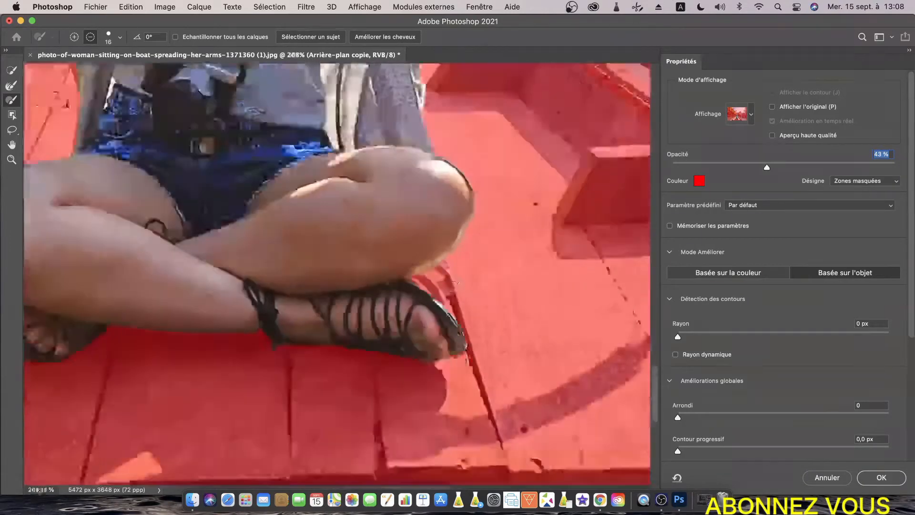
{"action": "scroll", "coordinate": [455, 282], "scroll_direction": "down", "scroll_amount": 5}
{"action": "scroll", "coordinate": [453, 424], "scroll_direction": "up", "scroll_amount": 10}
{"action": "left_click", "coordinate": [119, 37]}
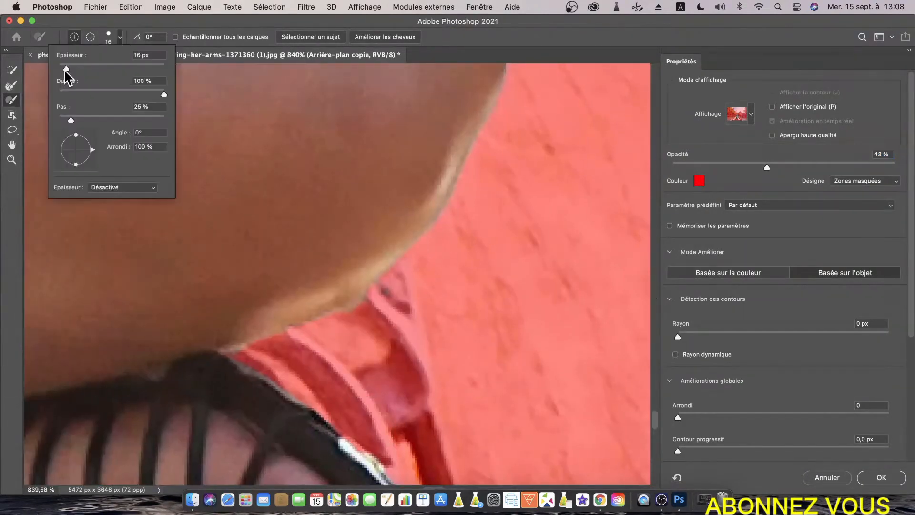
{"action": "left_click_drag", "start_coordinate": [67, 69], "coordinate": [64, 69]}
{"action": "mouse_move", "coordinate": [310, 362]}
{"action": "left_mouse_down"}
{"action": "mouse_move", "coordinate": [345, 390]}
{"action": "mouse_move", "coordinate": [413, 366]}
{"action": "mouse_move", "coordinate": [364, 443]}
{"action": "mouse_move", "coordinate": [385, 456]}
{"action": "mouse_move", "coordinate": [417, 383]}
{"action": "mouse_move", "coordinate": [397, 347]}
{"action": "mouse_move", "coordinate": [372, 371]}
{"action": "mouse_move", "coordinate": [252, 354]}
{"action": "mouse_move", "coordinate": [345, 378]}
{"action": "mouse_move", "coordinate": [360, 421]}
{"action": "mouse_move", "coordinate": [409, 308]}
{"action": "mouse_move", "coordinate": [404, 357]}
{"action": "mouse_move", "coordinate": [411, 319]}
{"action": "mouse_move", "coordinate": [389, 270]}
{"action": "mouse_move", "coordinate": [370, 307]}
{"action": "left_mouse_up"}
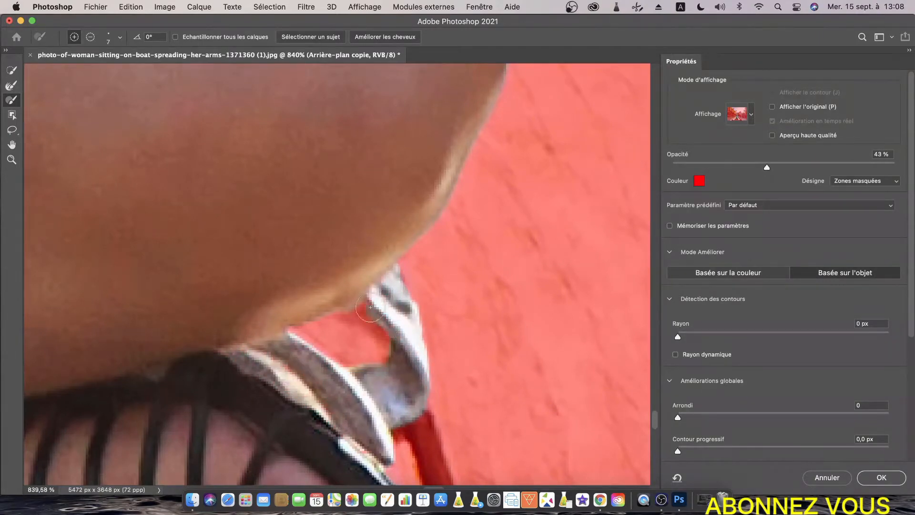
Trim the excess water around the outstretched fingertips from the selection and add the missing lower part of the blue wristwatch
{"action": "scroll", "coordinate": [400, 274], "scroll_direction": "down", "scroll_amount": 10}
{"action": "scroll", "coordinate": [553, 167], "scroll_direction": "up", "scroll_amount": 10}
{"action": "key", "text": "alt"}
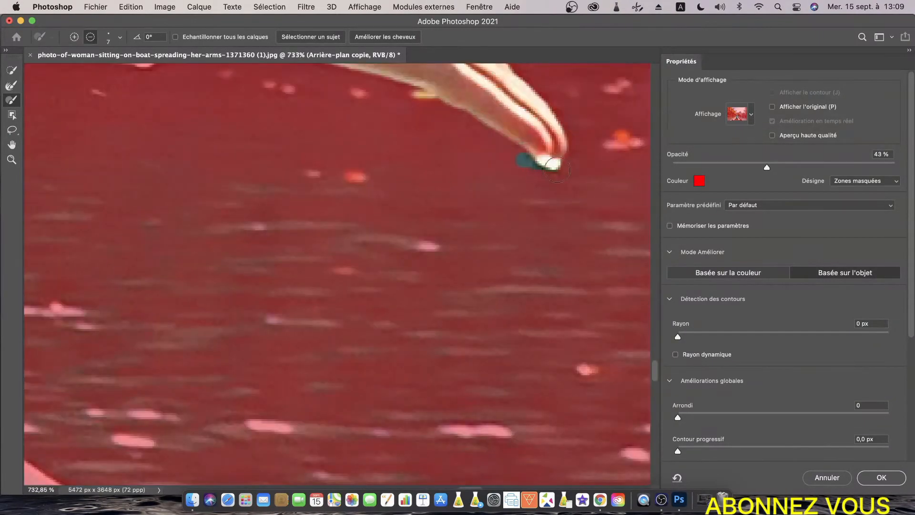
{"action": "left_click_drag", "start_coordinate": [557, 169], "coordinate": [529, 160]}
{"action": "scroll", "coordinate": [401, 176], "scroll_direction": "up", "scroll_amount": 5}
{"action": "left_click", "coordinate": [427, 333], "text": "alt"}
{"action": "scroll", "coordinate": [427, 333], "scroll_direction": "down", "scroll_amount": 3}
{"action": "mouse_move", "coordinate": [125, 162]}
{"action": "left_mouse_down"}
{"action": "mouse_move", "coordinate": [157, 129]}
{"action": "mouse_move", "coordinate": [157, 171]}
{"action": "mouse_move", "coordinate": [88, 162]}
{"action": "mouse_move", "coordinate": [85, 145]}
{"action": "mouse_move", "coordinate": [59, 130]}
{"action": "left_mouse_up"}
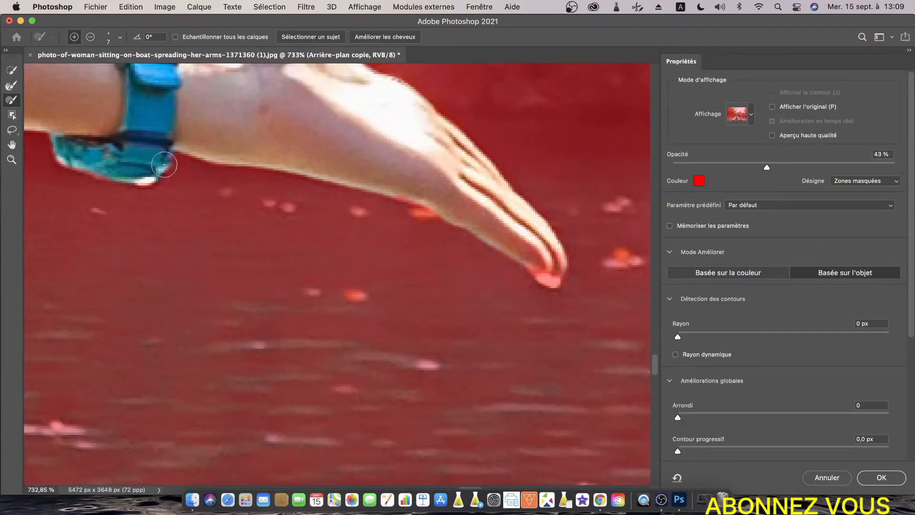
Soften the selection's outline with Arrondi set to 2 and Contour progressif set to 0,3 px
{"action": "scroll", "coordinate": [101, 169], "scroll_direction": "down", "scroll_amount": 10}
{"action": "scroll", "coordinate": [270, 294], "scroll_direction": "up", "scroll_amount": 10}
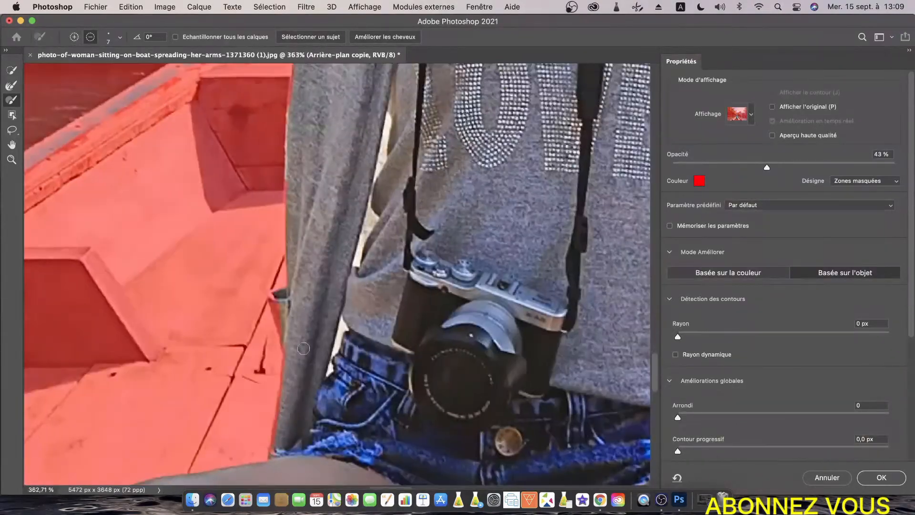
{"action": "scroll", "coordinate": [269, 294], "scroll_direction": "down", "scroll_amount": 3}
{"action": "scroll", "coordinate": [514, 274], "scroll_direction": "up", "scroll_amount": 10}
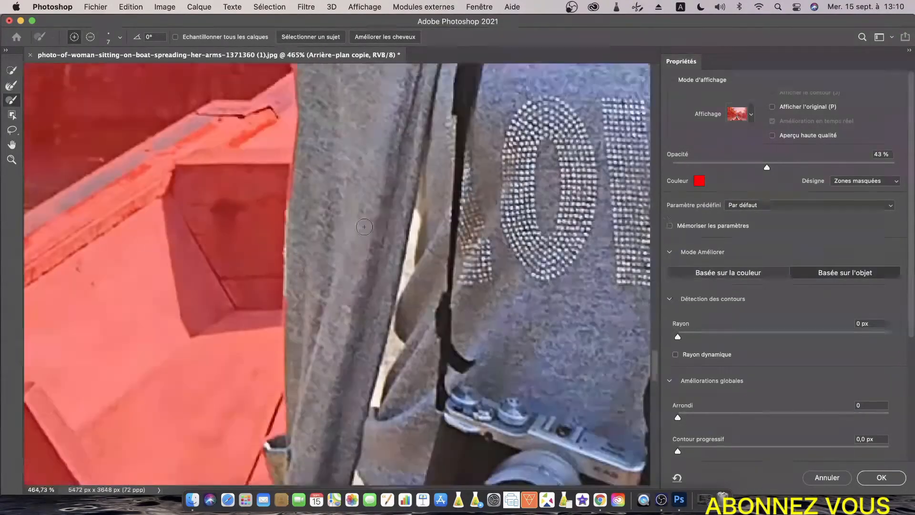
{"action": "scroll", "coordinate": [515, 274], "scroll_direction": "down", "scroll_amount": 10}
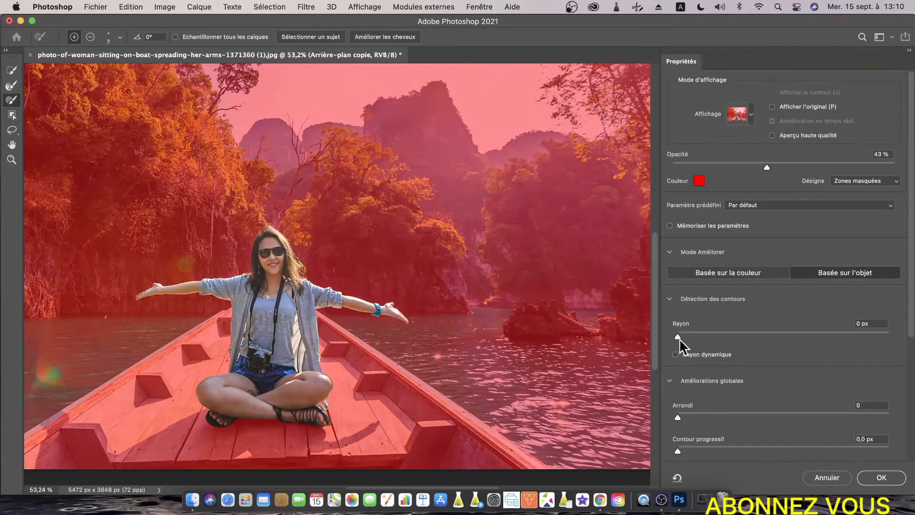
{"action": "scroll", "coordinate": [712, 421], "scroll_direction": "down", "scroll_amount": 4}
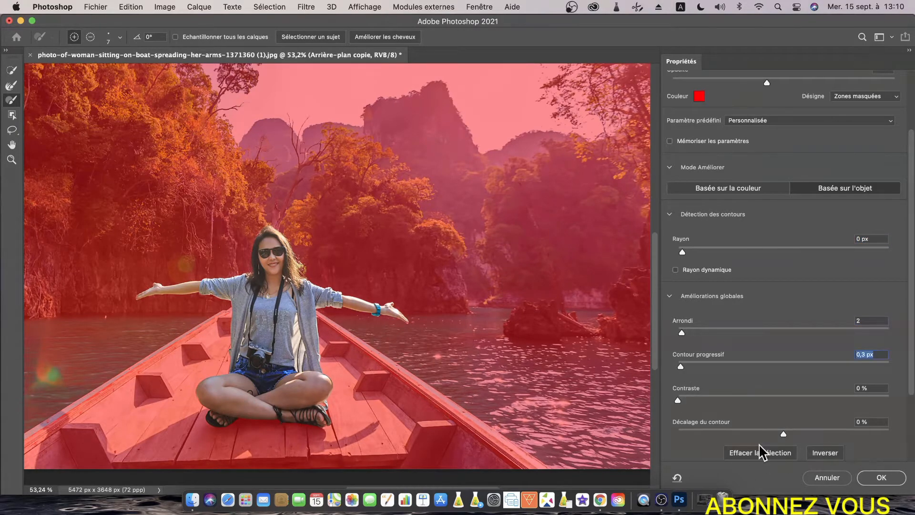
Output the refined selection as Nouveau calque avec masque de fusion and apply the Select and Mask settings
{"action": "scroll", "coordinate": [761, 452], "scroll_direction": "down", "scroll_amount": 5}
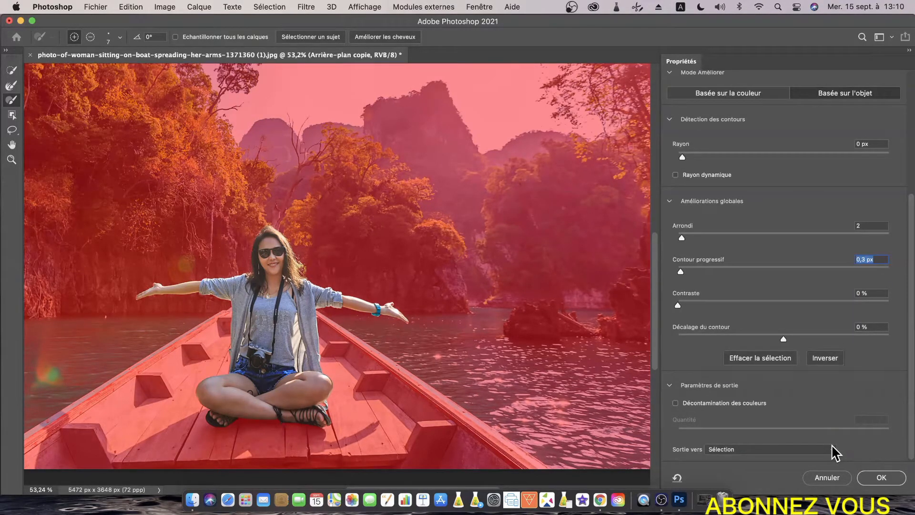
{"action": "left_click", "coordinate": [833, 450]}
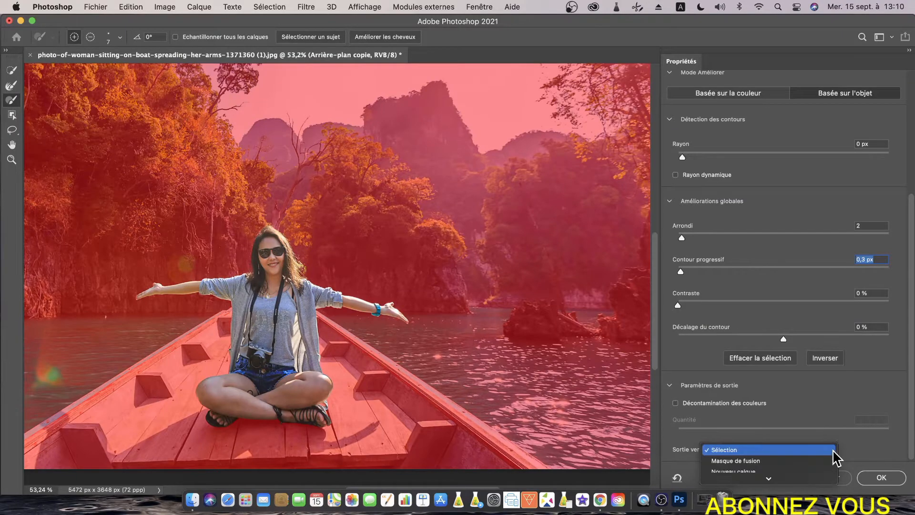
{"action": "mouse_move", "coordinate": [822, 480]}
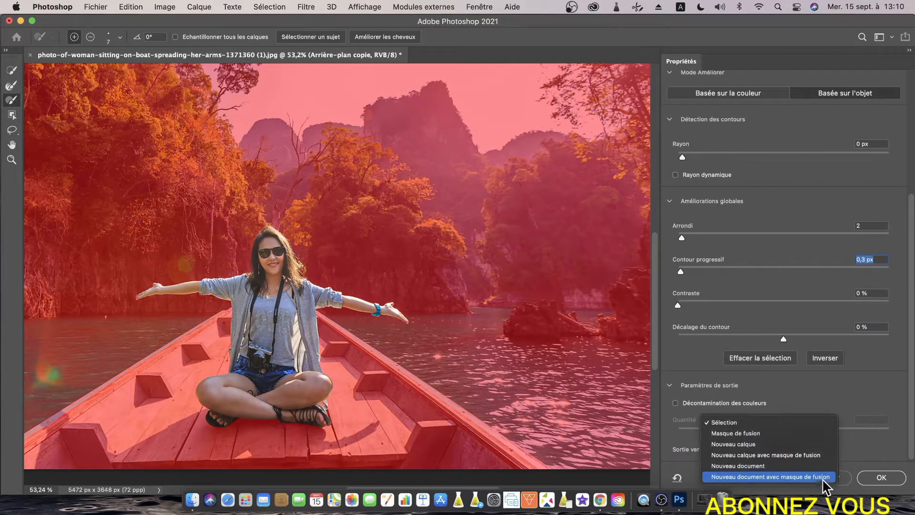
{"action": "left_click", "coordinate": [818, 455]}
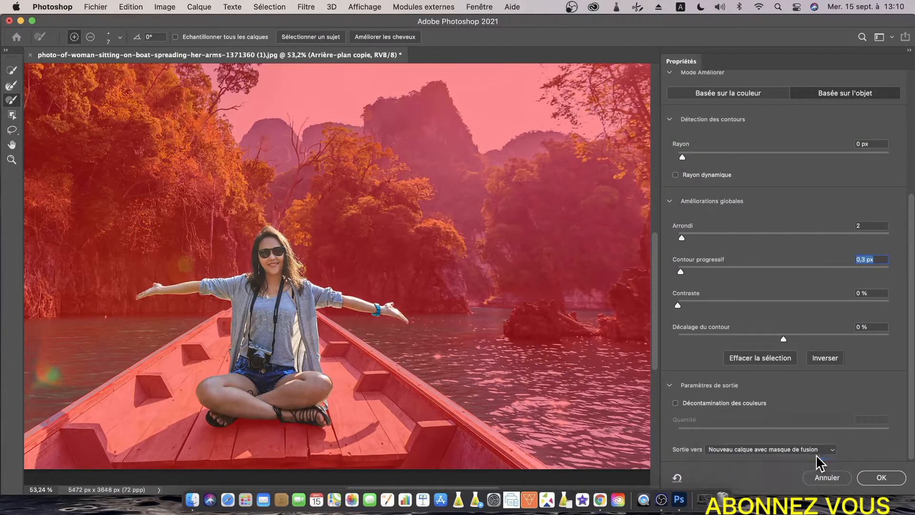
{"action": "left_click", "coordinate": [885, 477]}
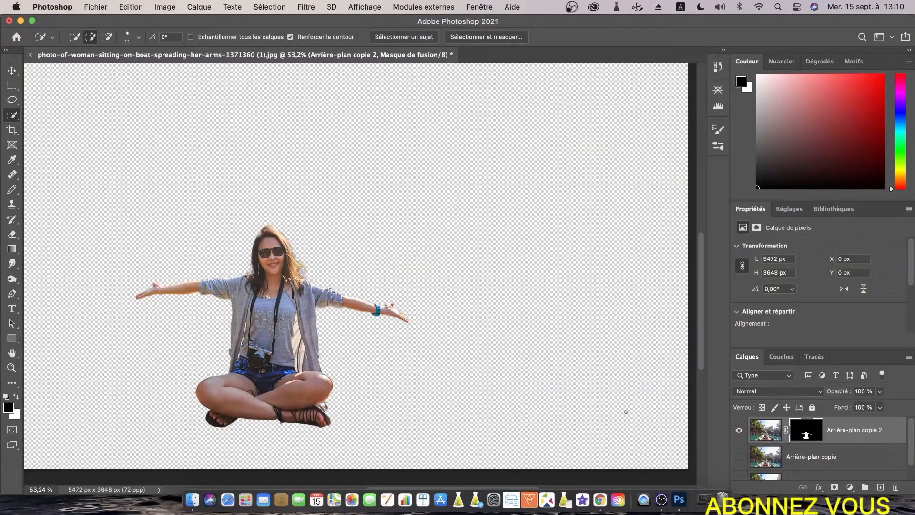
Show the Arrière-plan copie layer again and load the layer mask of Arrière-plan copie 2 as a selection around the woman
{"action": "left_click", "coordinate": [738, 456]}
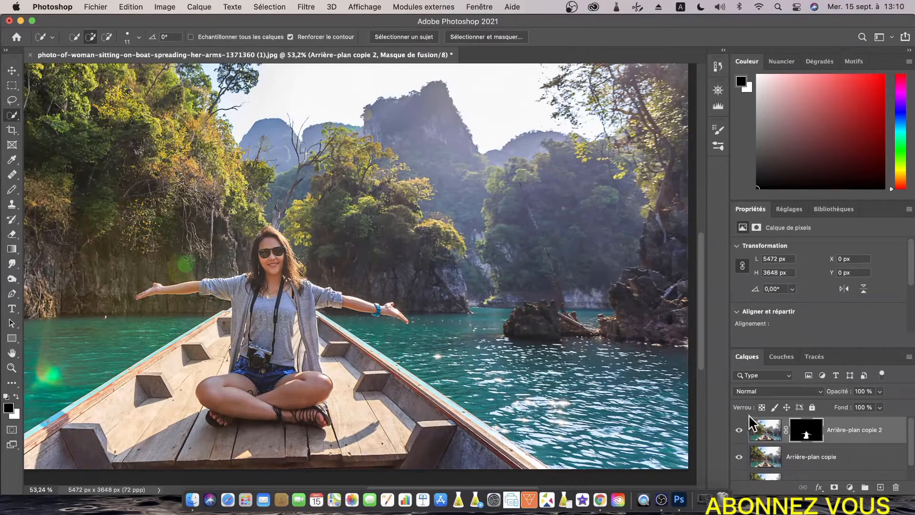
{"action": "left_click", "coordinate": [768, 457]}
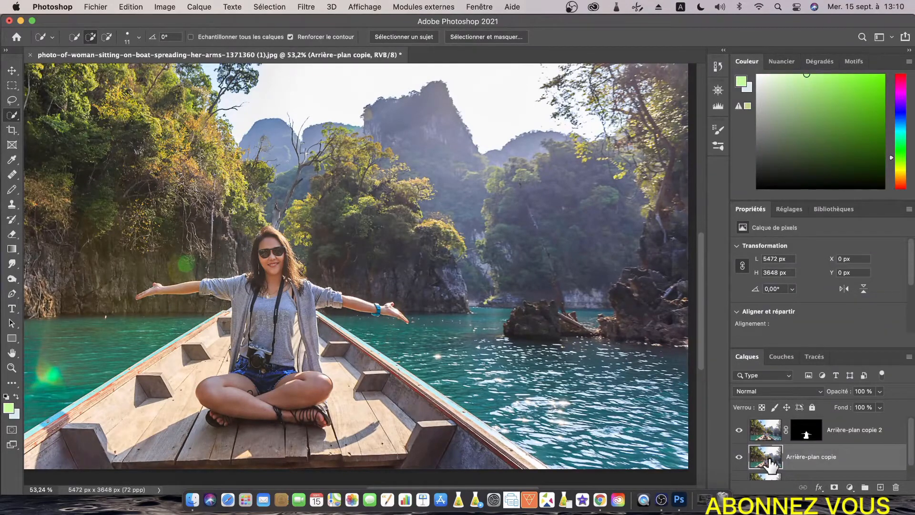
{"action": "left_click", "coordinate": [803, 434]}
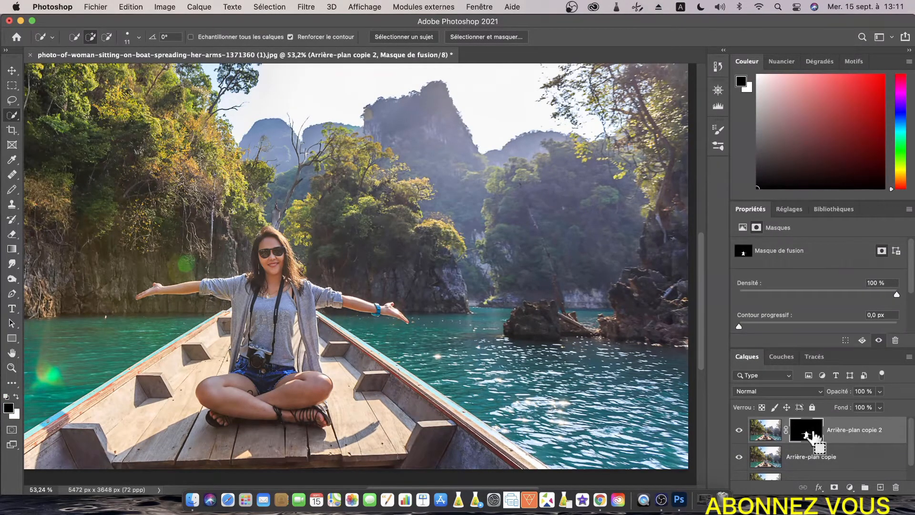
{"action": "left_click", "coordinate": [805, 435], "text": "ctrl"}
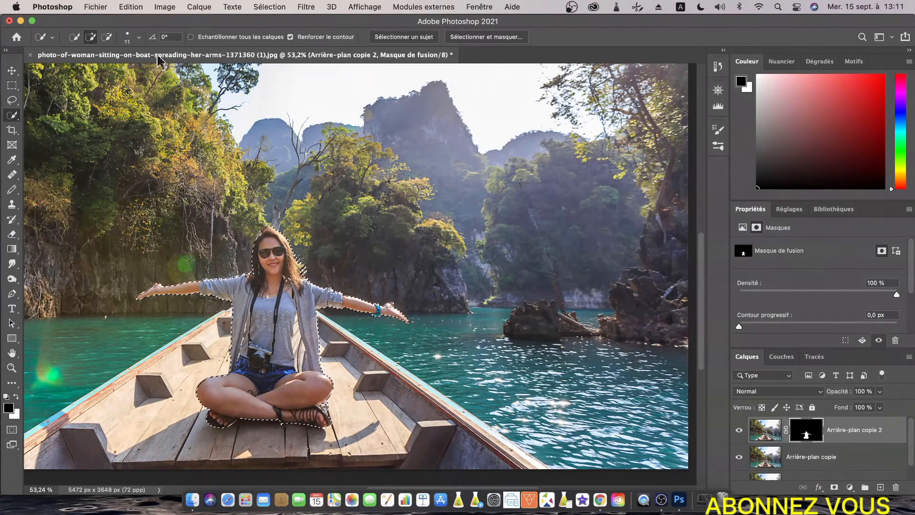
Expand the selection around the woman by 10 pixels and inspect its outline
{"action": "left_click", "coordinate": [134, 8]}
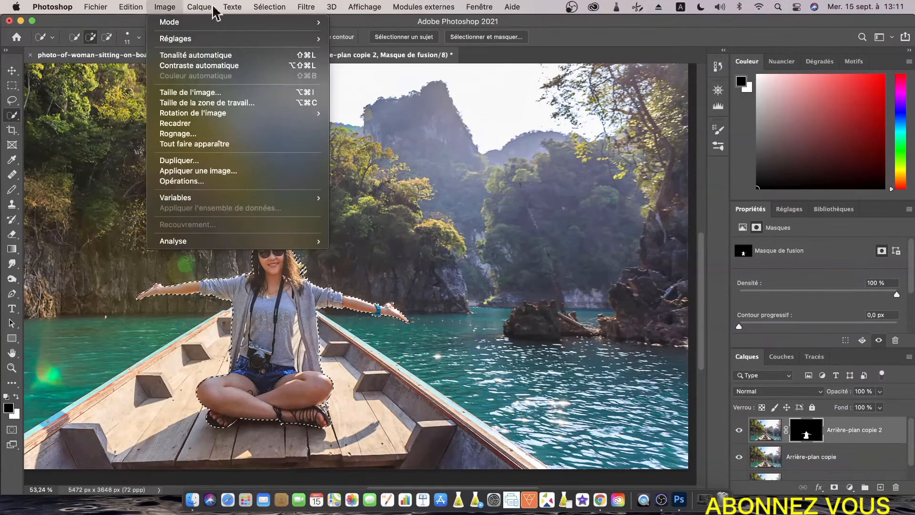
{"action": "mouse_move", "coordinate": [282, 11]}
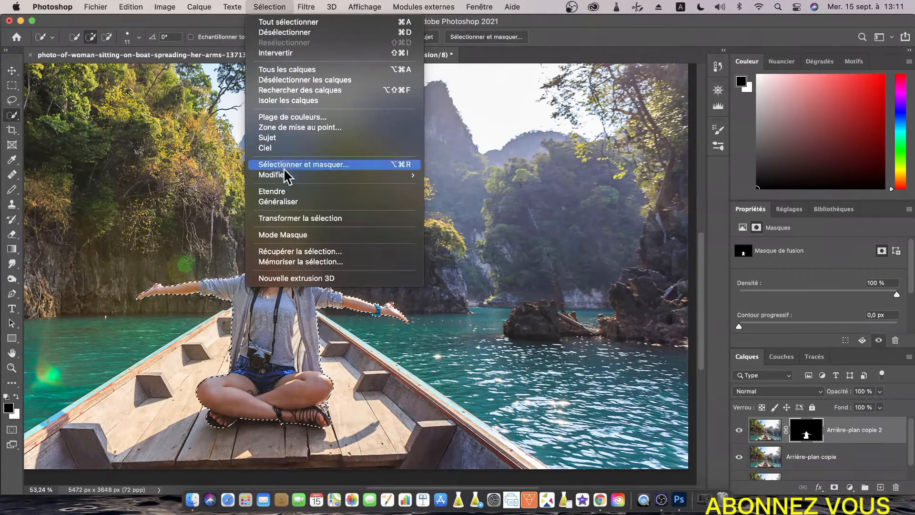
{"action": "mouse_move", "coordinate": [288, 175]}
{"action": "left_click", "coordinate": [448, 195]}
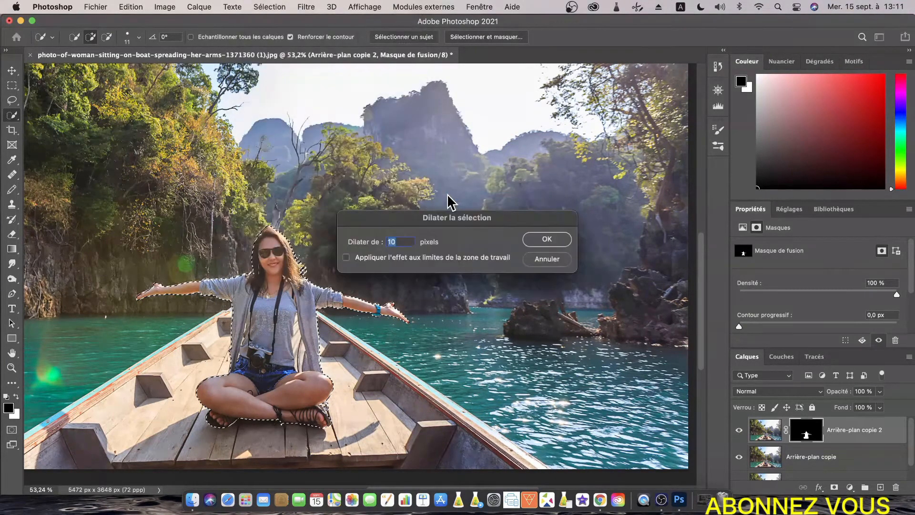
{"action": "left_click", "coordinate": [540, 240]}
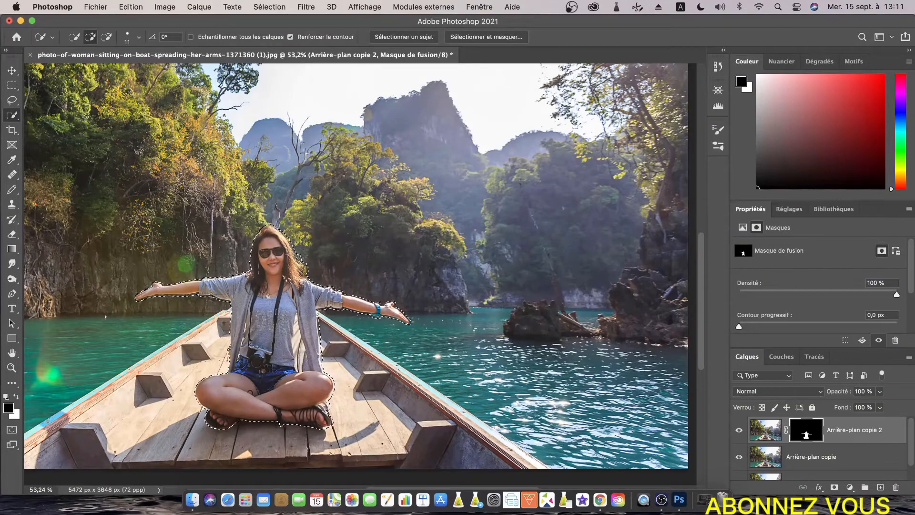
{"action": "scroll", "coordinate": [257, 288], "scroll_direction": "up", "scroll_amount": 3}
{"action": "scroll", "coordinate": [343, 310], "scroll_direction": "up", "scroll_amount": 8}
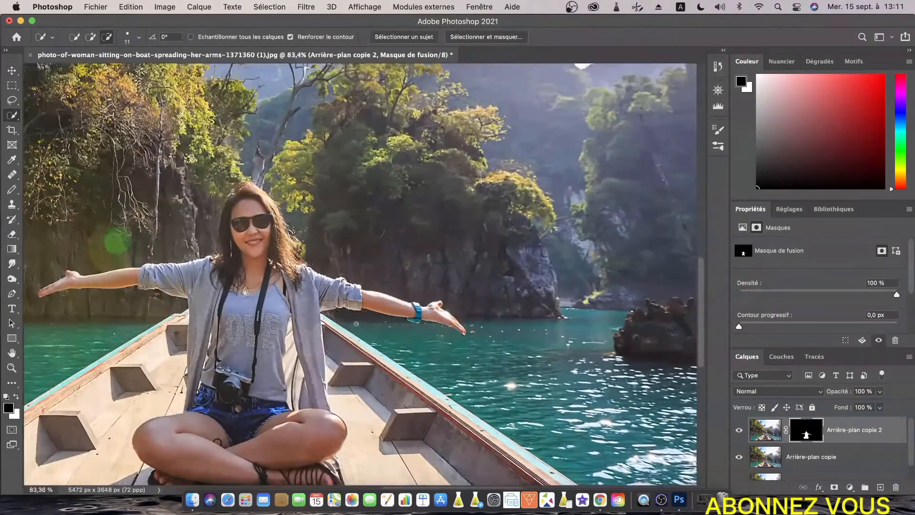
{"action": "scroll", "coordinate": [343, 311], "scroll_direction": "down", "scroll_amount": 10}
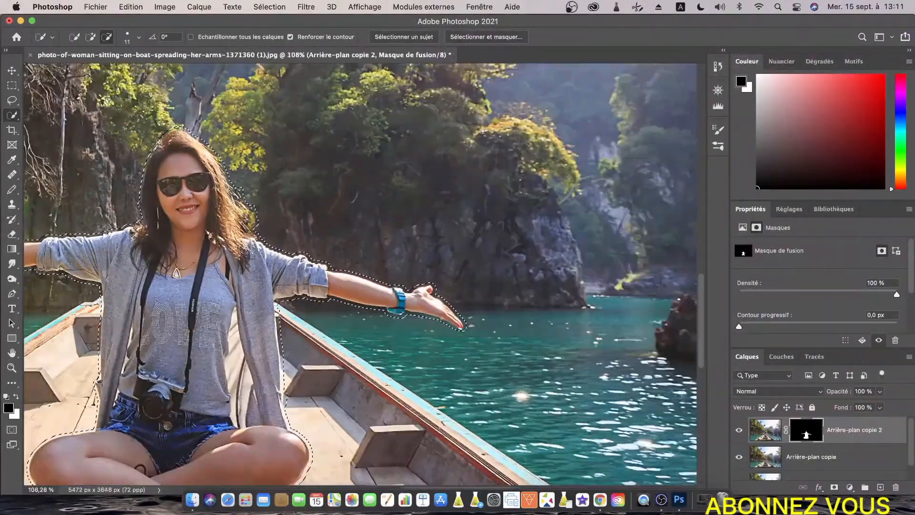
{"action": "scroll", "coordinate": [335, 384], "scroll_direction": "up", "scroll_amount": 2}
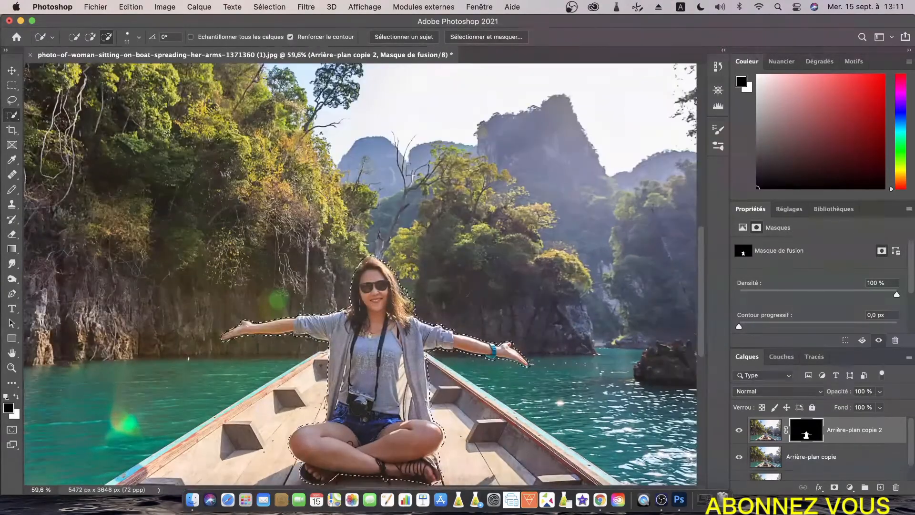
Hide Arrière-plan copie 2 and fill the selection on Arrière-plan copie with Contenu pris en compte, colour adaptation on, Normal mode, 100 % opacity
{"action": "left_click", "coordinate": [775, 457]}
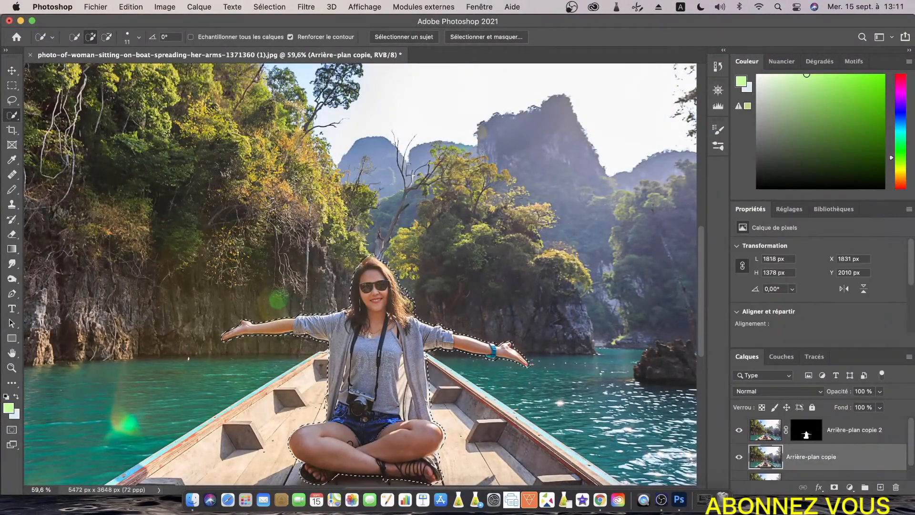
{"action": "left_click", "coordinate": [95, 7]}
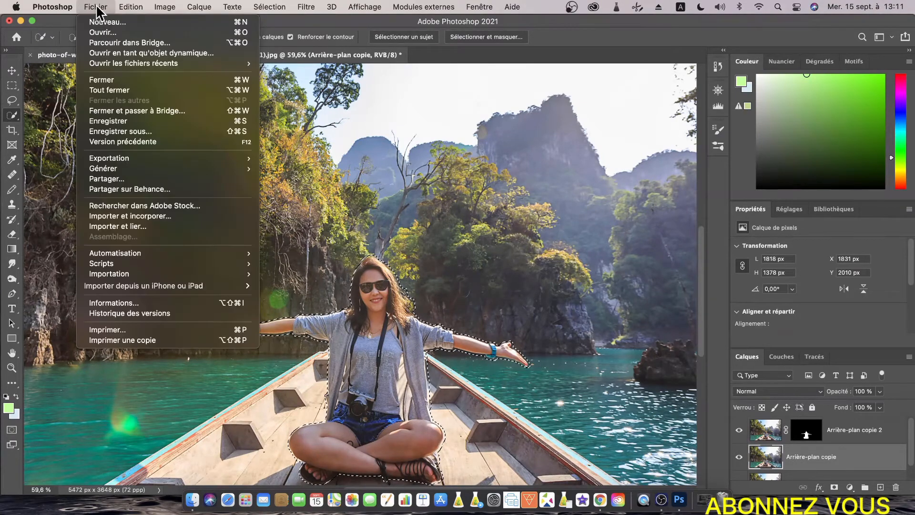
{"action": "left_click", "coordinate": [741, 436]}
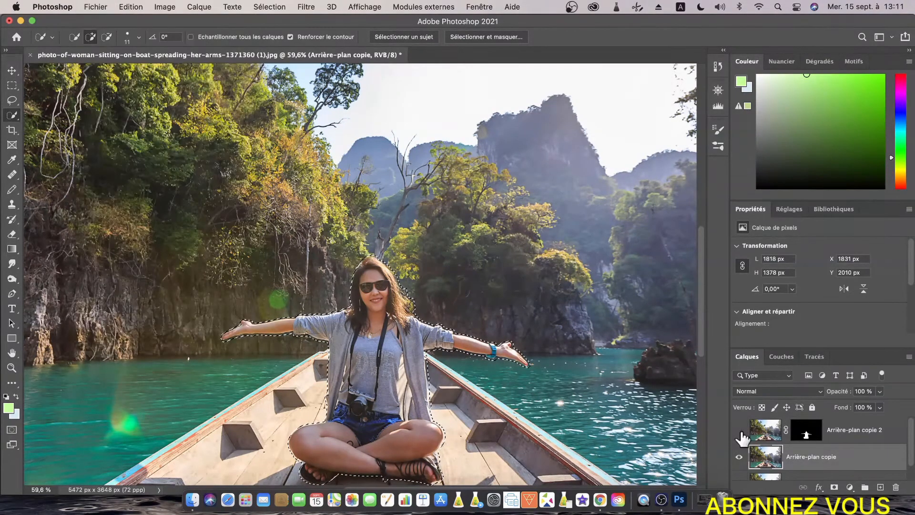
{"action": "left_click", "coordinate": [130, 7]}
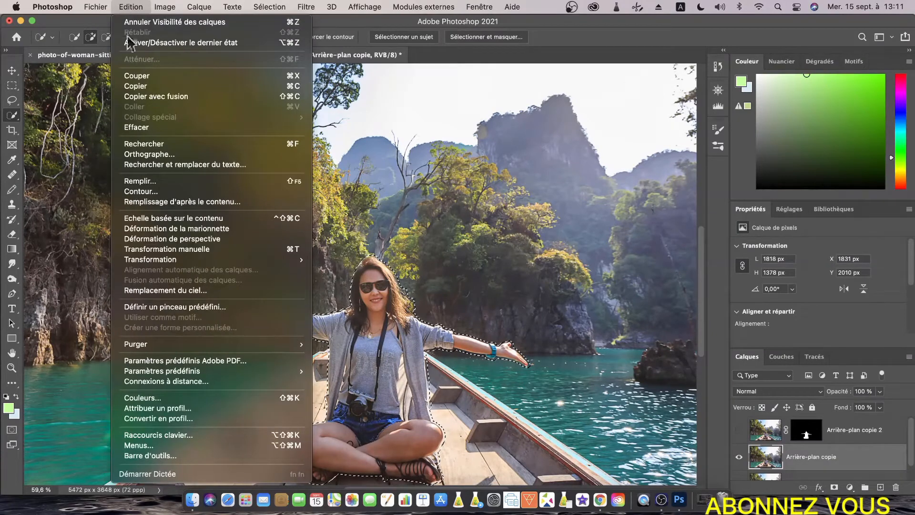
{"action": "left_click", "coordinate": [146, 182]}
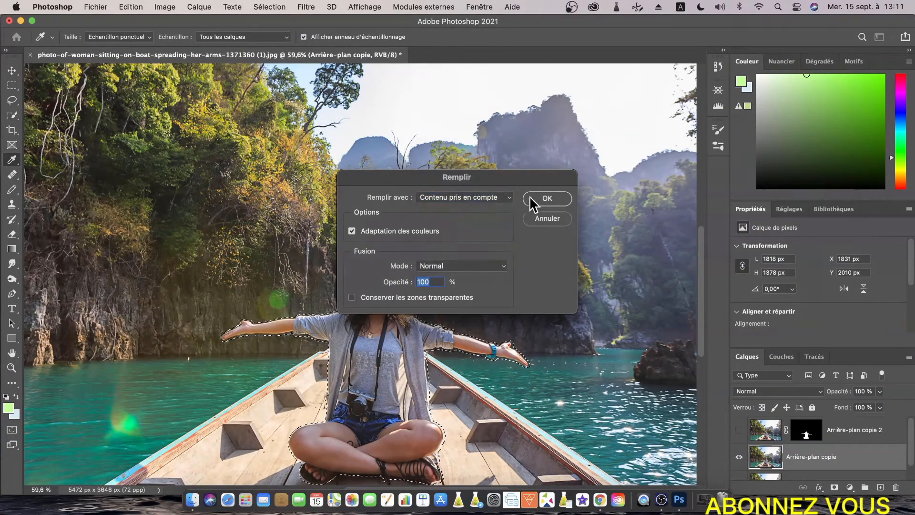
{"action": "left_click", "coordinate": [548, 200]}
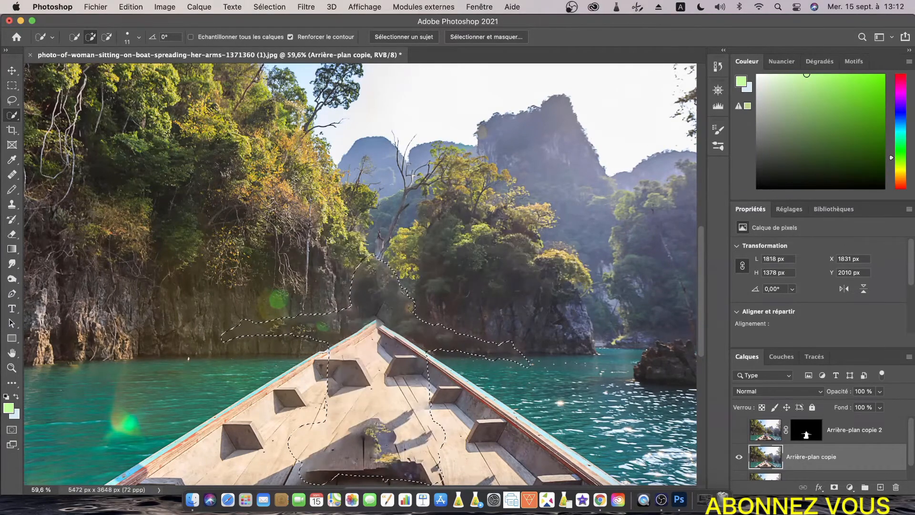
Retouch the dark gap across the deck planks with the Healing Brush, sampling the wood just below it
{"action": "scroll", "coordinate": [392, 367], "scroll_direction": "down", "scroll_amount": 5}
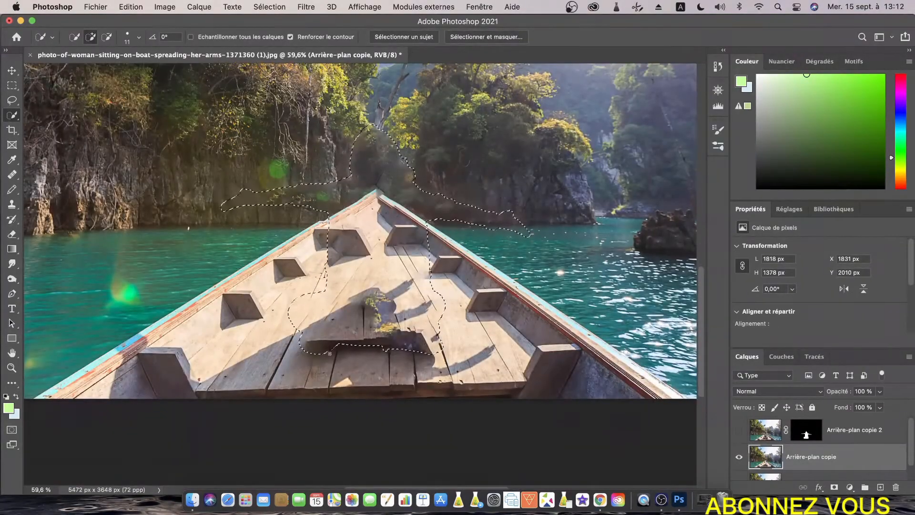
{"action": "left_click", "coordinate": [12, 174]}
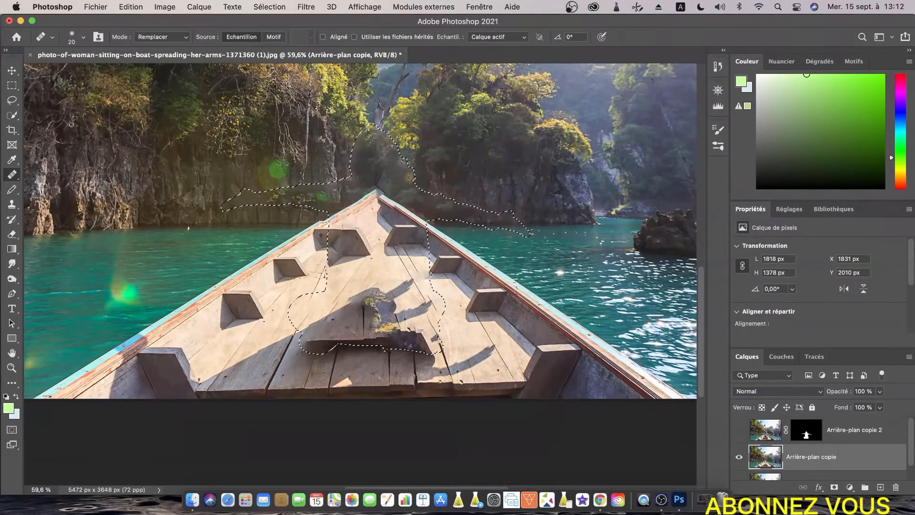
{"action": "scroll", "coordinate": [356, 336], "scroll_direction": "down", "scroll_amount": 2}
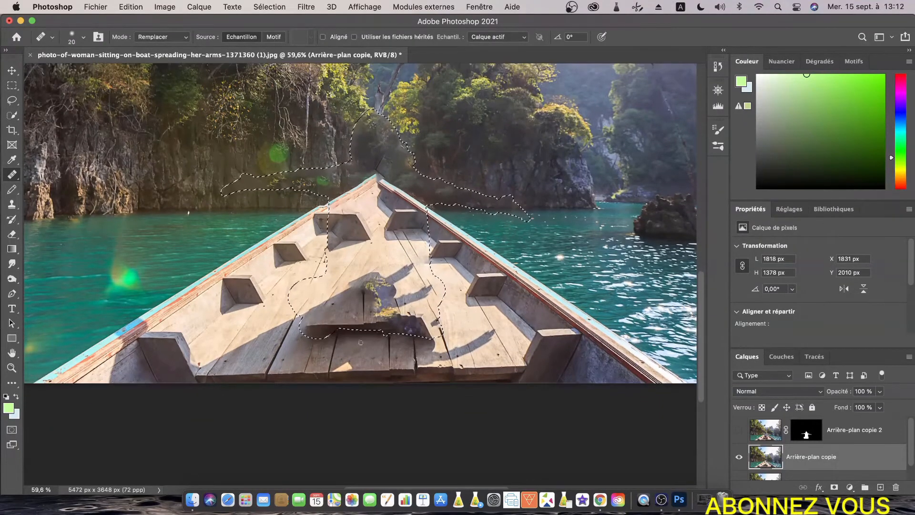
{"action": "scroll", "coordinate": [356, 337], "scroll_direction": "up", "scroll_amount": 6}
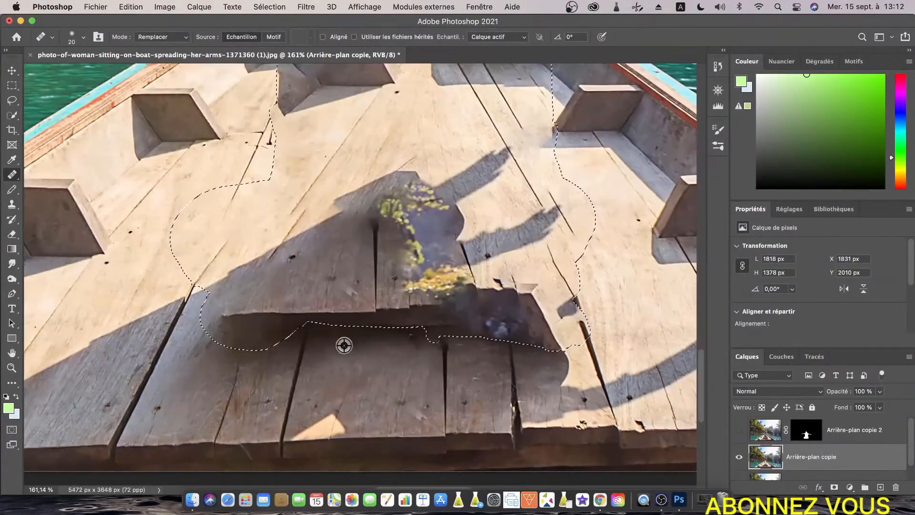
{"action": "left_click", "coordinate": [284, 354], "text": "alt"}
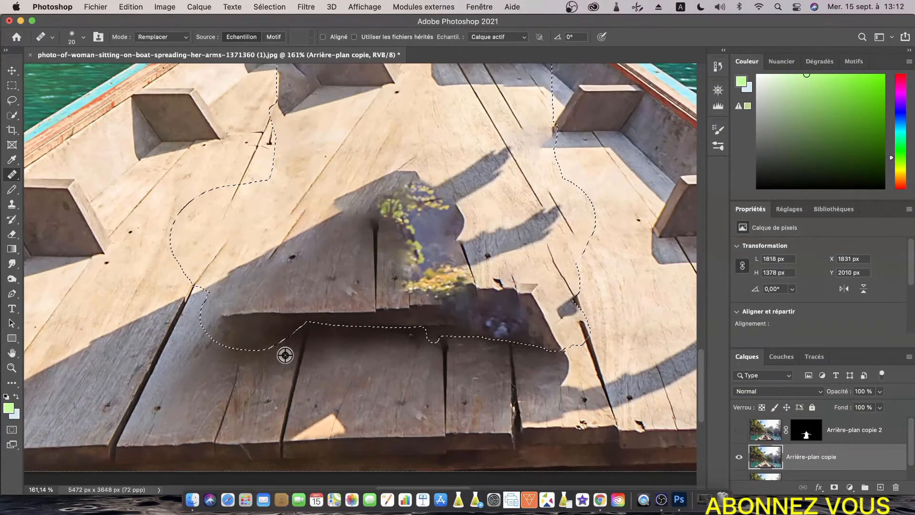
{"action": "left_click", "coordinate": [283, 334]}
{"action": "left_click_drag", "start_coordinate": [282, 334], "coordinate": [307, 315]}
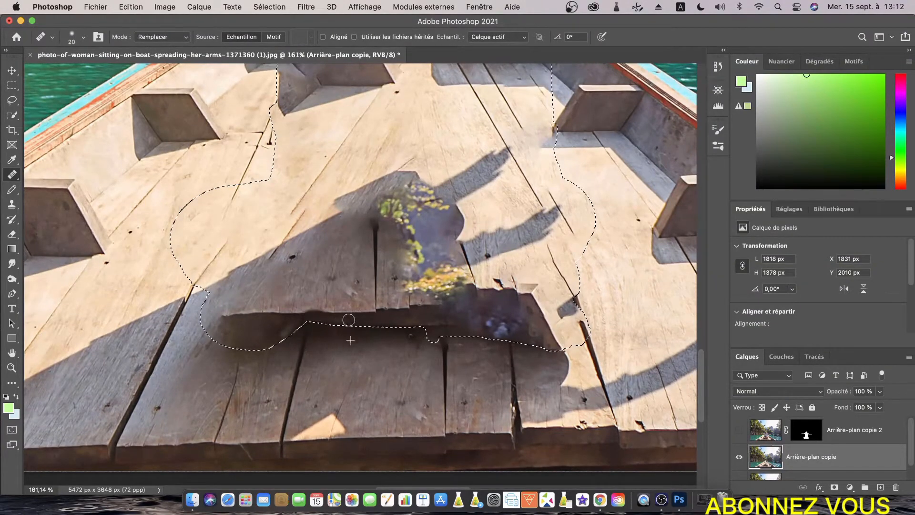
{"action": "left_click", "coordinate": [300, 353], "text": "alt"}
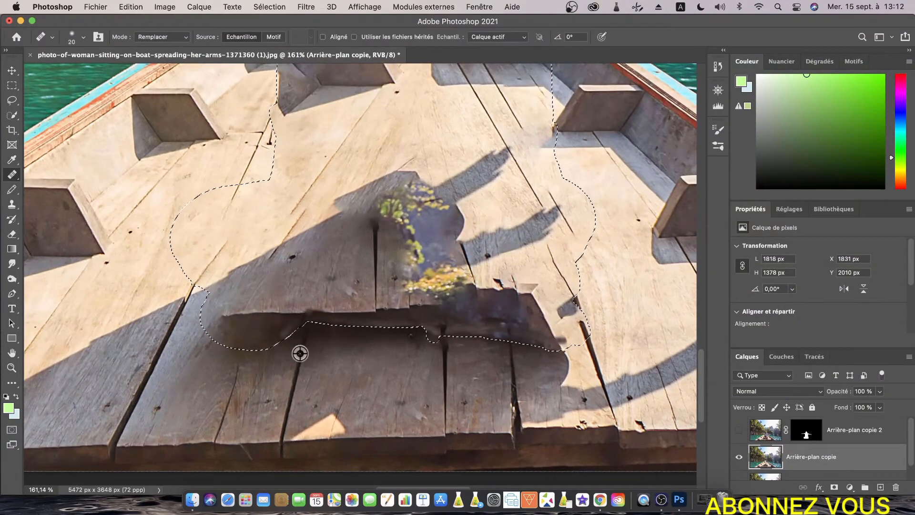
{"action": "mouse_move", "coordinate": [308, 324]}
{"action": "left_mouse_down"}
{"action": "mouse_move", "coordinate": [287, 336]}
{"action": "mouse_move", "coordinate": [290, 349]}
{"action": "mouse_move", "coordinate": [276, 335]}
{"action": "left_mouse_up"}
Retouch the hard selection seam beside the front-left rib's shadow with the Healing Brush, sampling the pale deck wood next to it
{"action": "scroll", "coordinate": [272, 305], "scroll_direction": "up", "scroll_amount": 5}
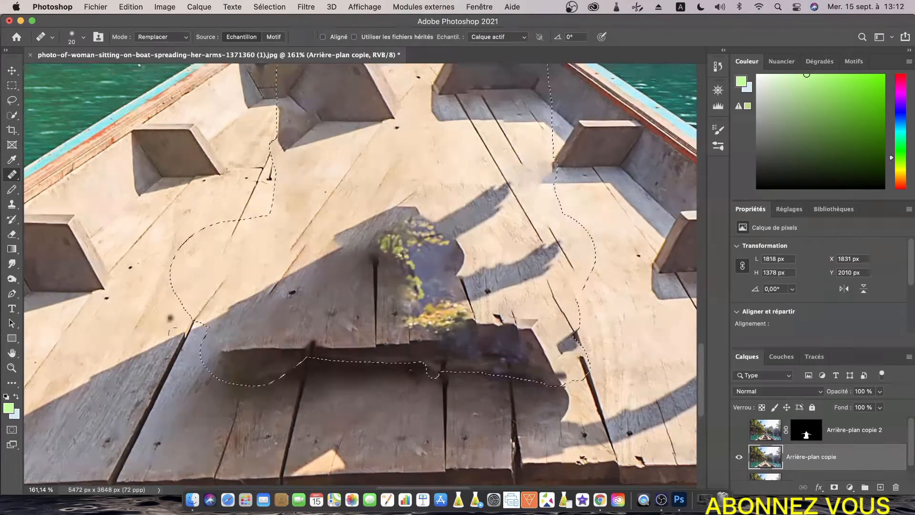
{"action": "scroll", "coordinate": [263, 257], "scroll_direction": "up", "scroll_amount": 5}
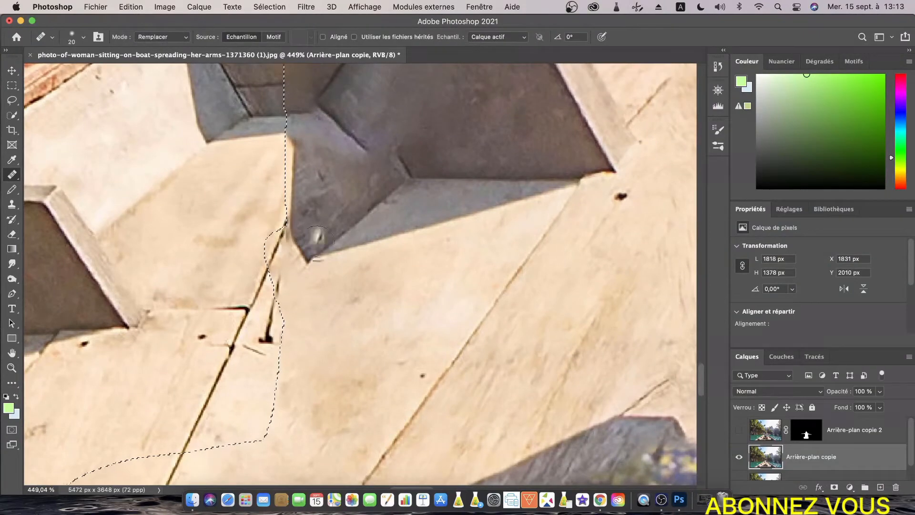
{"action": "left_click", "coordinate": [296, 262], "text": "alt"}
{"action": "left_click", "coordinate": [295, 232]}
{"action": "scroll", "coordinate": [316, 298], "scroll_direction": "up", "scroll_amount": 4}
{"action": "left_click_drag", "start_coordinate": [295, 315], "coordinate": [291, 237]}
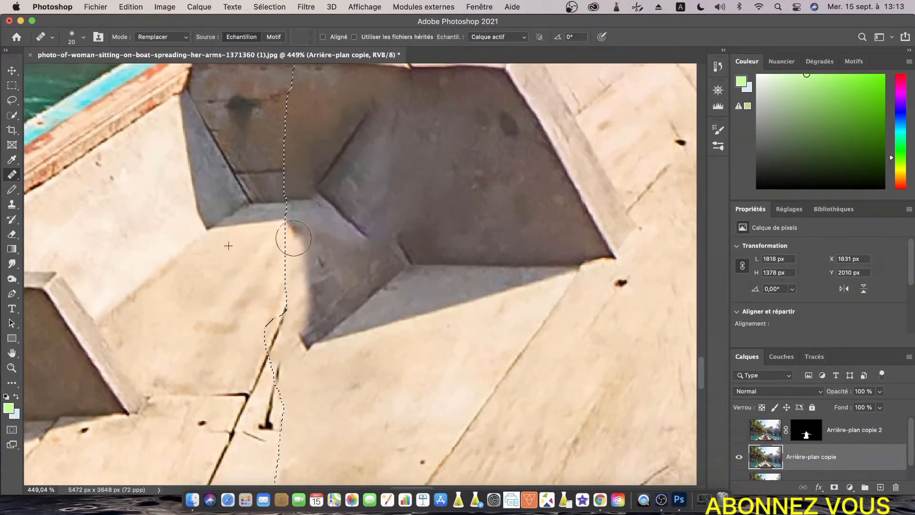
{"action": "scroll", "coordinate": [298, 257], "scroll_direction": "up", "scroll_amount": 4}
{"action": "left_click", "coordinate": [274, 322], "text": "alt"}
{"action": "left_click", "coordinate": [270, 308], "text": "alt"}
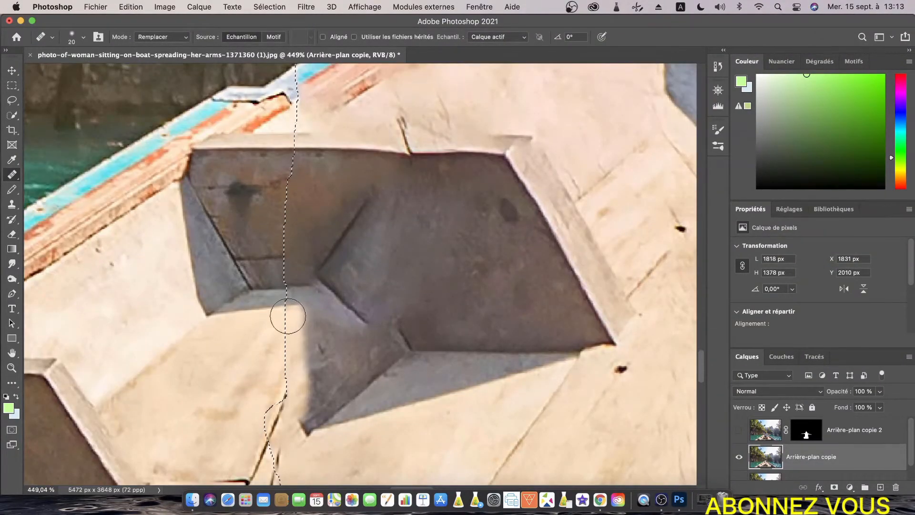
Heal the seams along the upper and lower selection edges on the cliff where the left-hand arm was, sampling adjacent rock
{"action": "scroll", "coordinate": [316, 293], "scroll_direction": "up", "scroll_amount": 11}
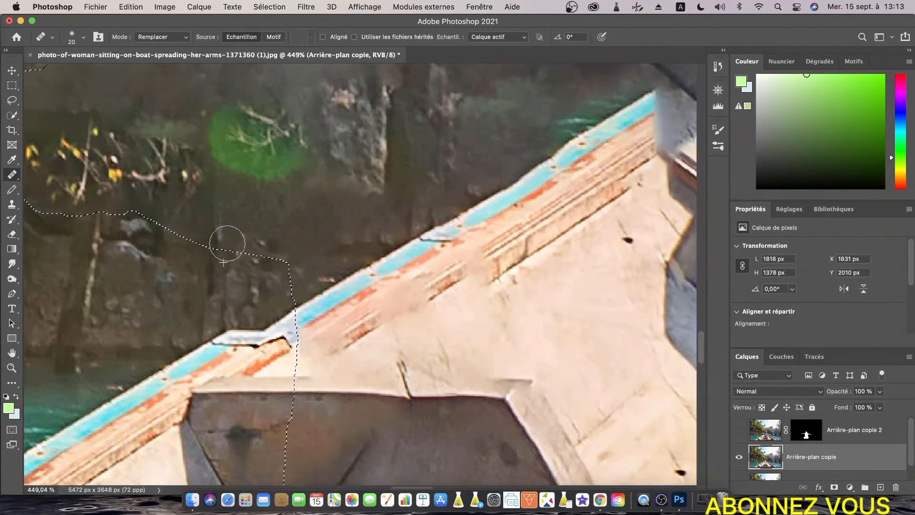
{"action": "scroll", "coordinate": [148, 214], "scroll_direction": "up", "scroll_amount": 2}
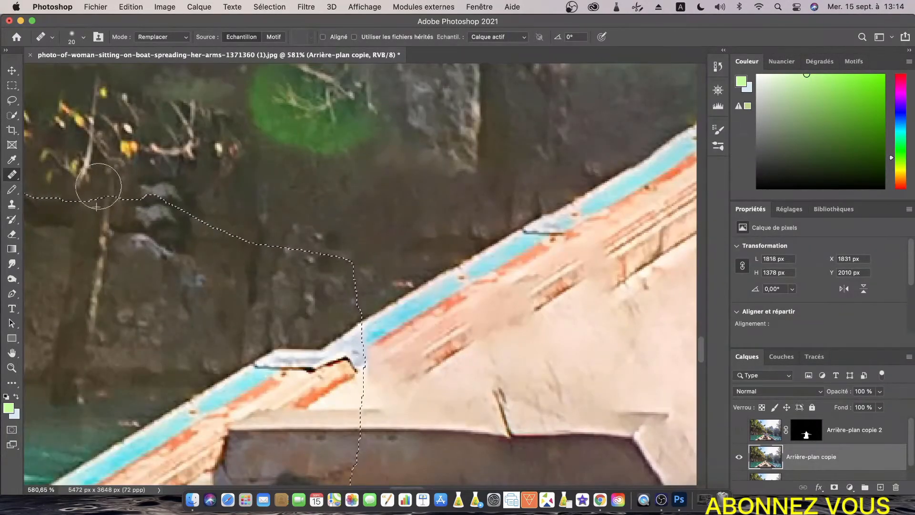
{"action": "scroll", "coordinate": [108, 261], "scroll_direction": "down", "scroll_amount": 12}
{"action": "scroll", "coordinate": [62, 228], "scroll_direction": "up", "scroll_amount": 7}
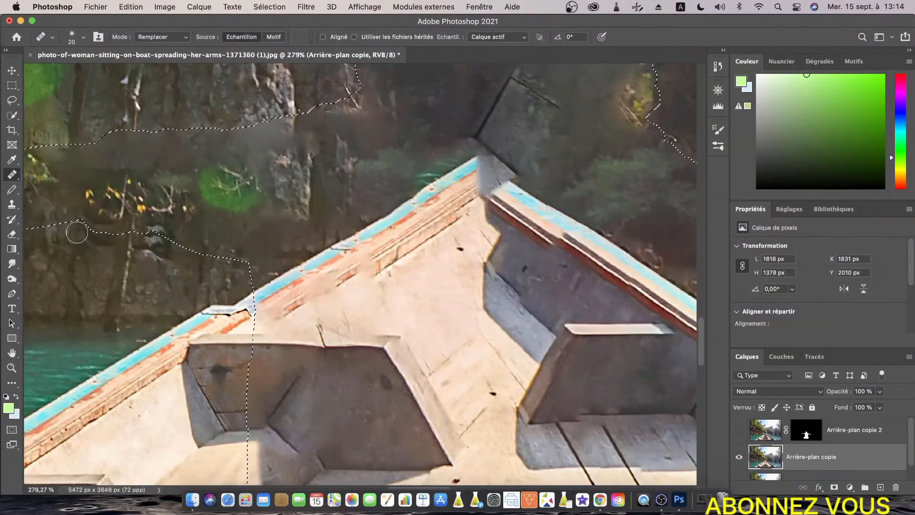
{"action": "mouse_move", "coordinate": [92, 215]}
{"action": "left_mouse_down"}
{"action": "mouse_move", "coordinate": [164, 199]}
{"action": "mouse_move", "coordinate": [176, 226]}
{"action": "mouse_move", "coordinate": [155, 223]}
{"action": "left_mouse_up"}
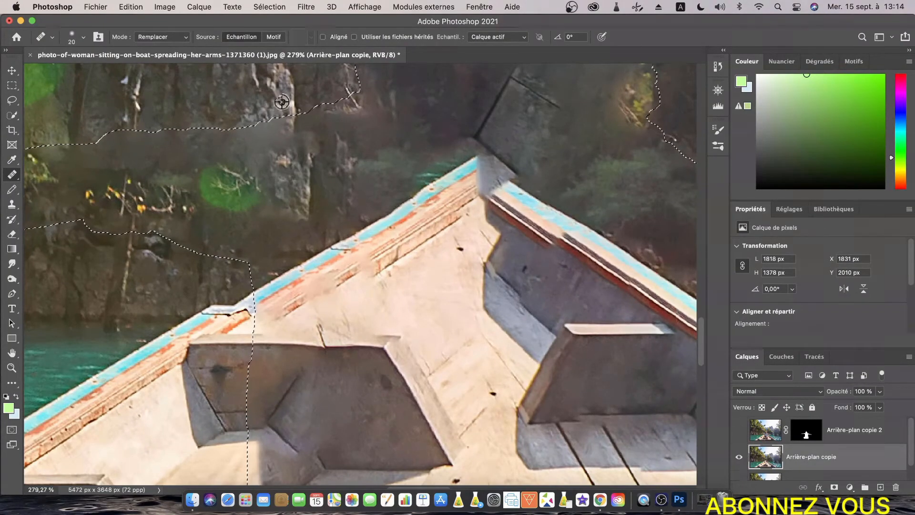
{"action": "left_click_drag", "start_coordinate": [45, 160], "coordinate": [95, 149]}
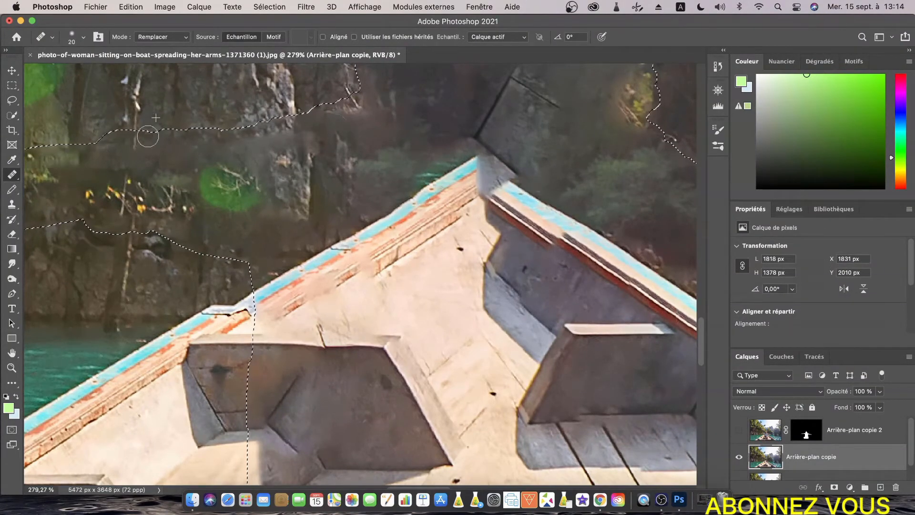
{"action": "scroll", "coordinate": [388, 129], "scroll_direction": "up", "scroll_amount": 3}
{"action": "scroll", "coordinate": [388, 129], "scroll_direction": "up", "scroll_amount": 1}
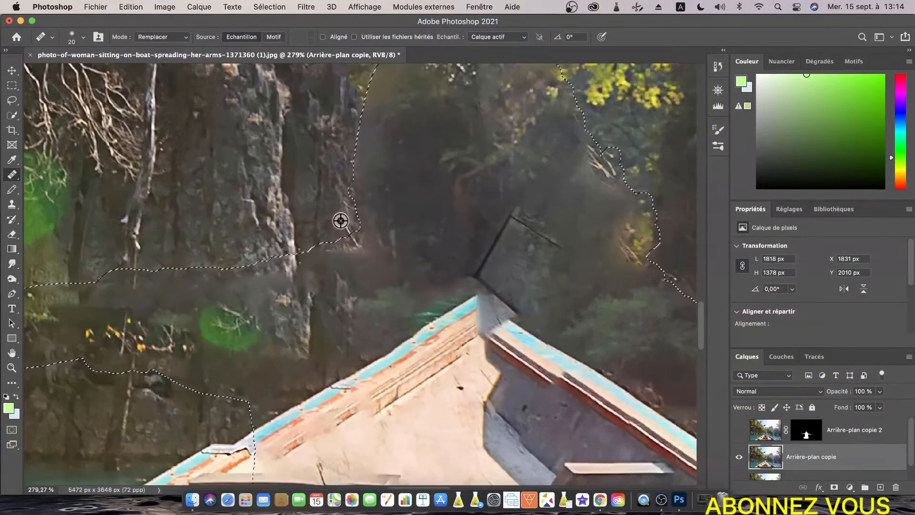
Blend the rounded selection edge above the bow into the cliff, foliage and tree trunk with the Healing Brush
{"action": "scroll", "coordinate": [342, 221], "scroll_direction": "up", "scroll_amount": 4}
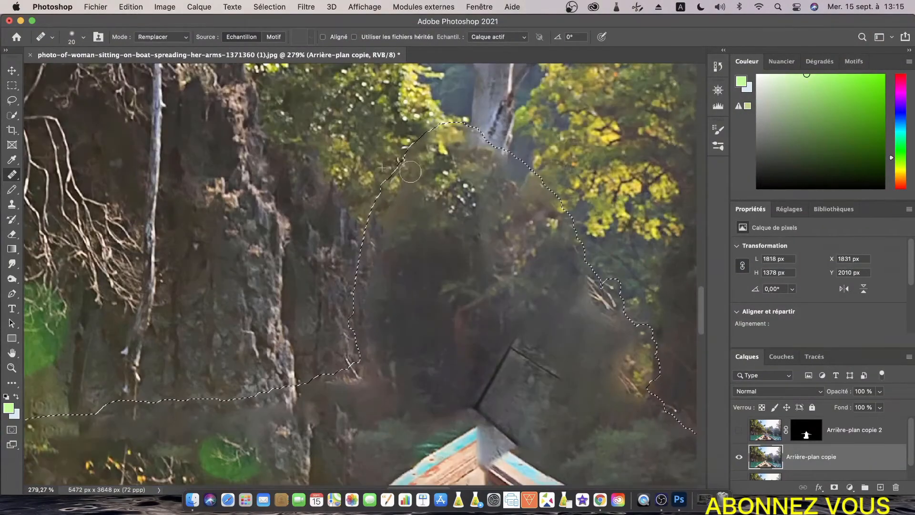
{"action": "scroll", "coordinate": [433, 189], "scroll_direction": "up", "scroll_amount": 3}
{"action": "scroll", "coordinate": [506, 214], "scroll_direction": "up", "scroll_amount": 2}
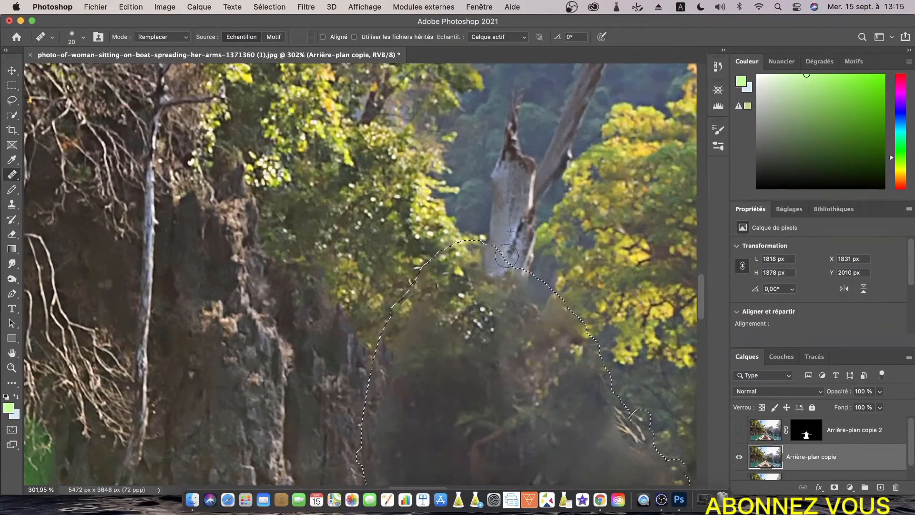
{"action": "scroll", "coordinate": [550, 224], "scroll_direction": "down", "scroll_amount": 1}
{"action": "scroll", "coordinate": [551, 225], "scroll_direction": "down", "scroll_amount": 2}
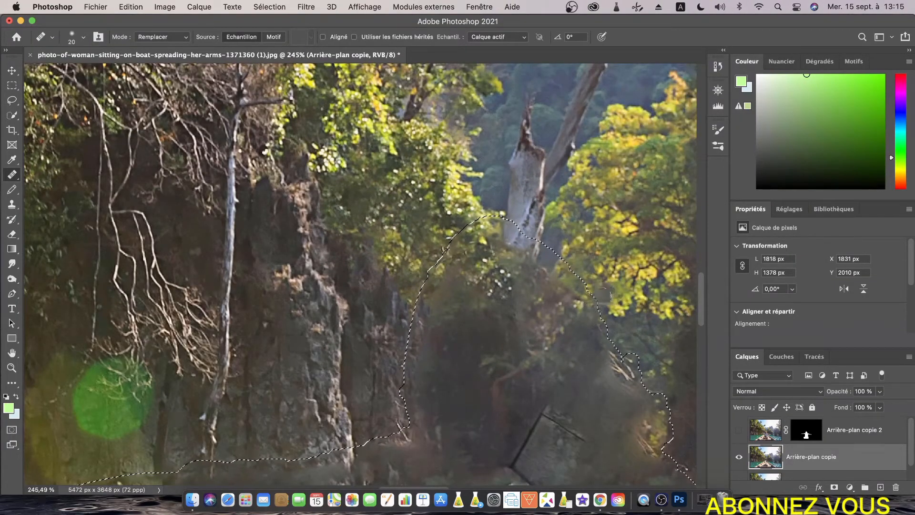
{"action": "scroll", "coordinate": [613, 288], "scroll_direction": "down", "scroll_amount": 2}
{"action": "scroll", "coordinate": [613, 289], "scroll_direction": "down", "scroll_amount": 5}
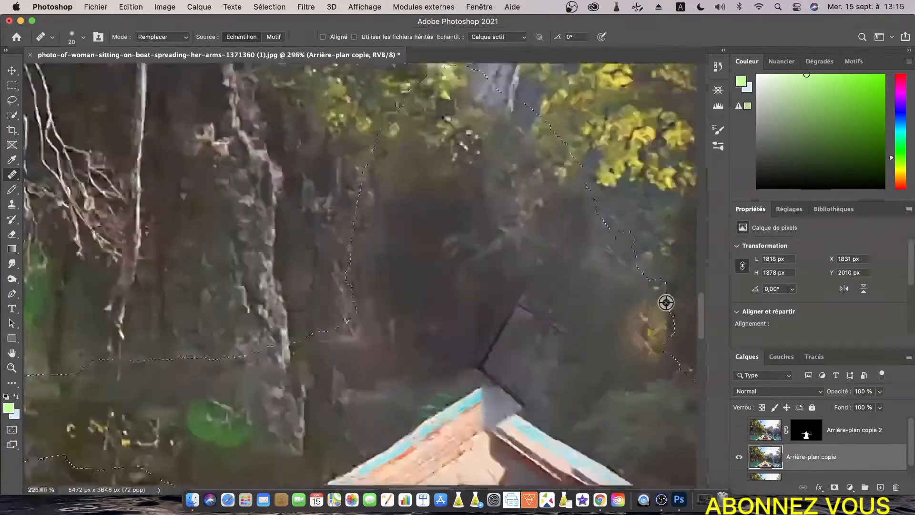
{"action": "scroll", "coordinate": [678, 349], "scroll_direction": "up", "scroll_amount": 4}
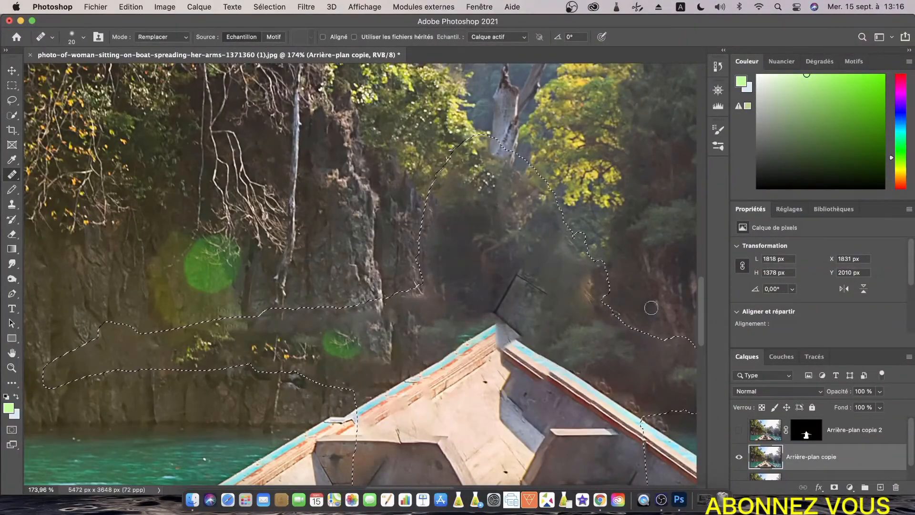
Heal the selection edge at the tip of the right-hand arm area, sampling nearby water and rock
{"action": "scroll", "coordinate": [557, 313], "scroll_direction": "down", "scroll_amount": 6}
{"action": "scroll", "coordinate": [433, 359], "scroll_direction": "up", "scroll_amount": 6}
{"action": "left_click", "coordinate": [585, 441], "text": "alt"}
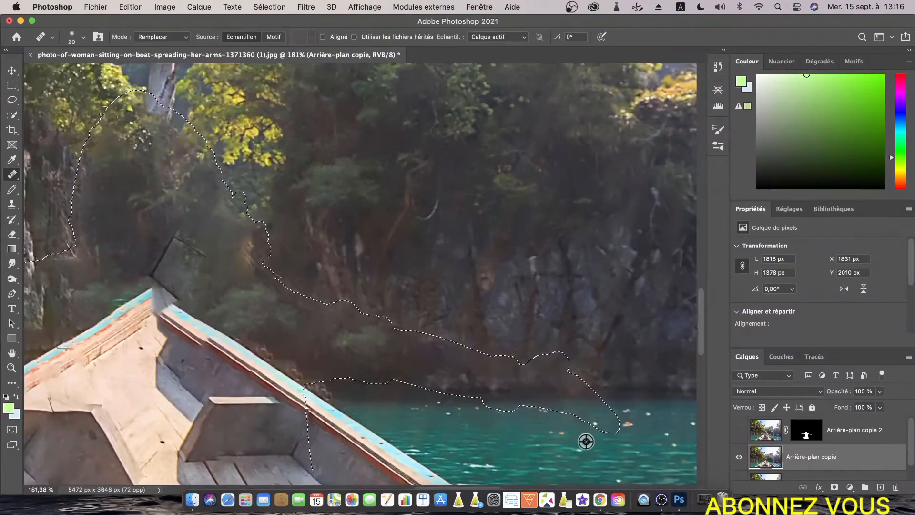
{"action": "mouse_move", "coordinate": [576, 458]}
{"action": "left_mouse_down"}
{"action": "mouse_move", "coordinate": [608, 423]}
{"action": "mouse_move", "coordinate": [543, 357]}
{"action": "left_mouse_up"}
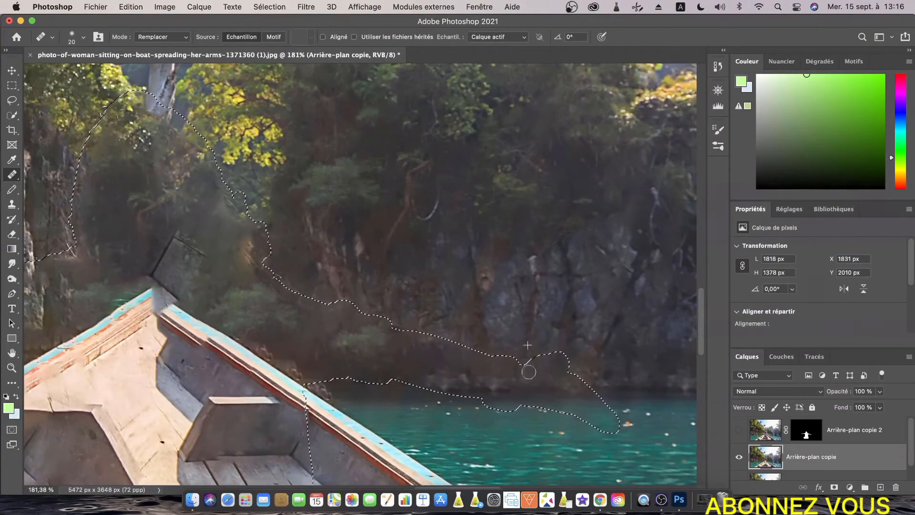
{"action": "scroll", "coordinate": [276, 260], "scroll_direction": "up", "scroll_amount": 4}
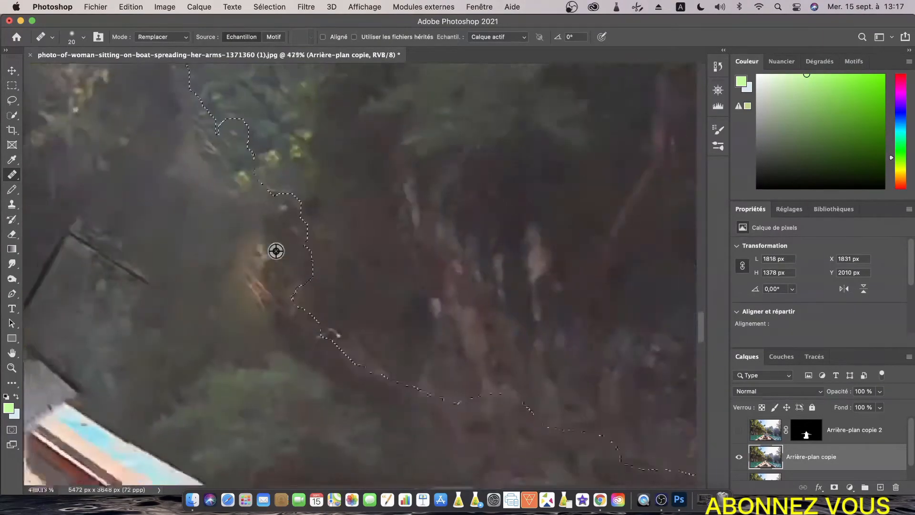
Retouch the rock base and waterline beside the boat's right-hand rim with the Healing Brush, sampling close by
{"action": "scroll", "coordinate": [276, 251], "scroll_direction": "down", "scroll_amount": 6}
{"action": "scroll", "coordinate": [405, 421], "scroll_direction": "up", "scroll_amount": 4}
{"action": "scroll", "coordinate": [563, 292], "scroll_direction": "up", "scroll_amount": 2}
{"action": "left_click", "coordinate": [486, 236], "text": "alt"}
{"action": "scroll", "coordinate": [489, 215], "scroll_direction": "down", "scroll_amount": 6}
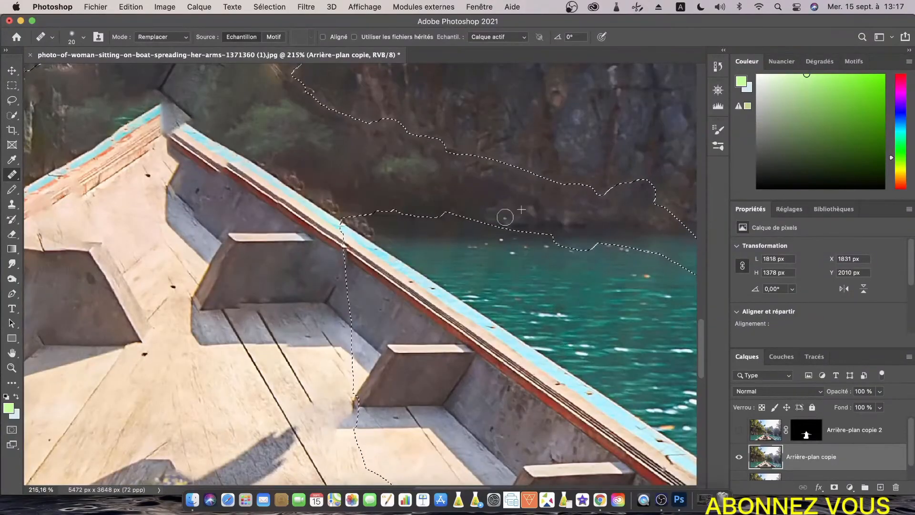
Remove the small dark patch on the deck plank beside the large shadow with the Healing Brush and check the whole bow
{"action": "scroll", "coordinate": [362, 451], "scroll_direction": "up", "scroll_amount": 4}
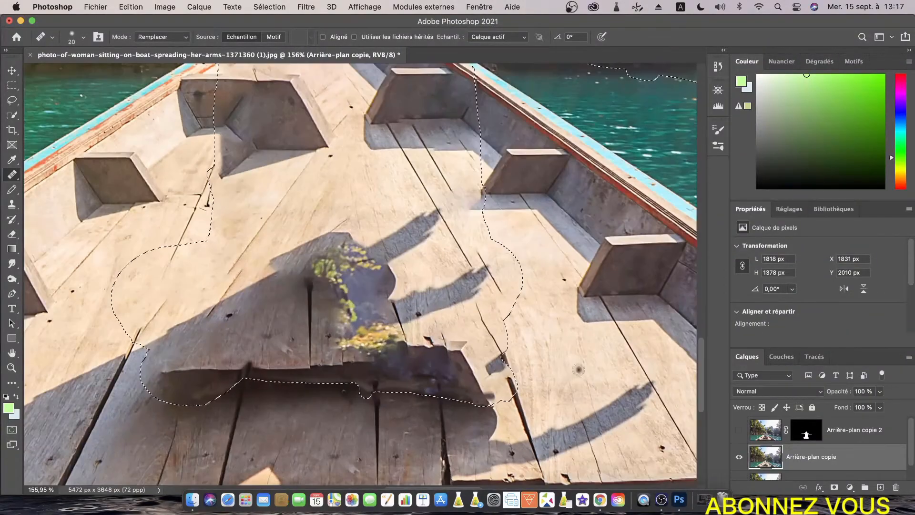
{"action": "left_click_drag", "start_coordinate": [503, 366], "coordinate": [499, 357]}
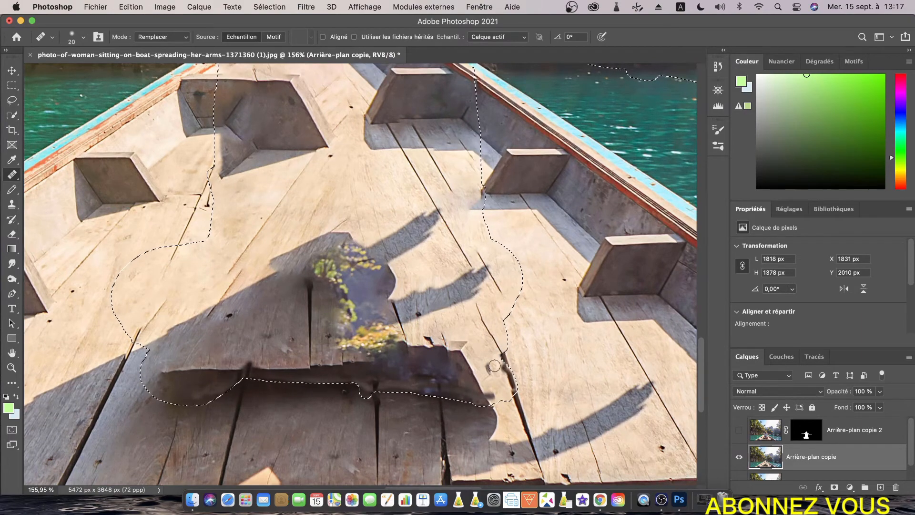
{"action": "scroll", "coordinate": [495, 366], "scroll_direction": "up", "scroll_amount": 5}
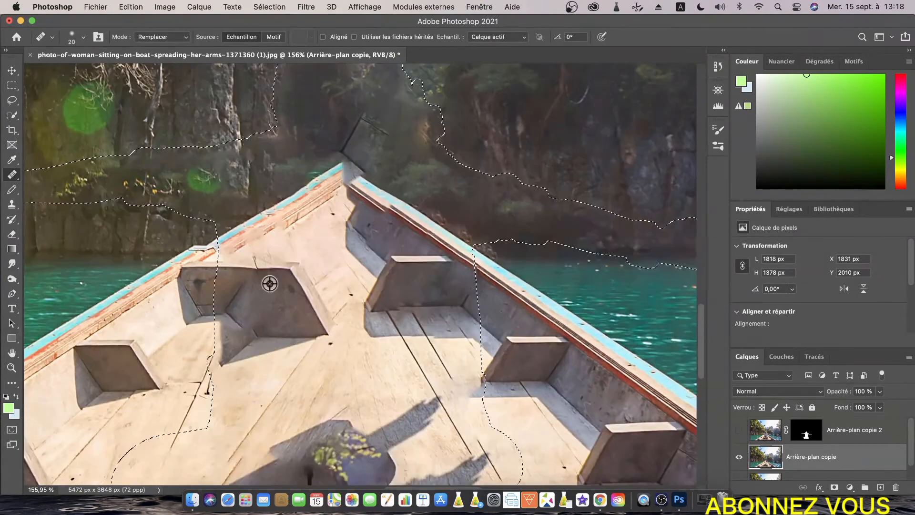
{"action": "scroll", "coordinate": [408, 245], "scroll_direction": "down", "scroll_amount": 2}
{"action": "scroll", "coordinate": [394, 196], "scroll_direction": "up", "scroll_amount": 3}
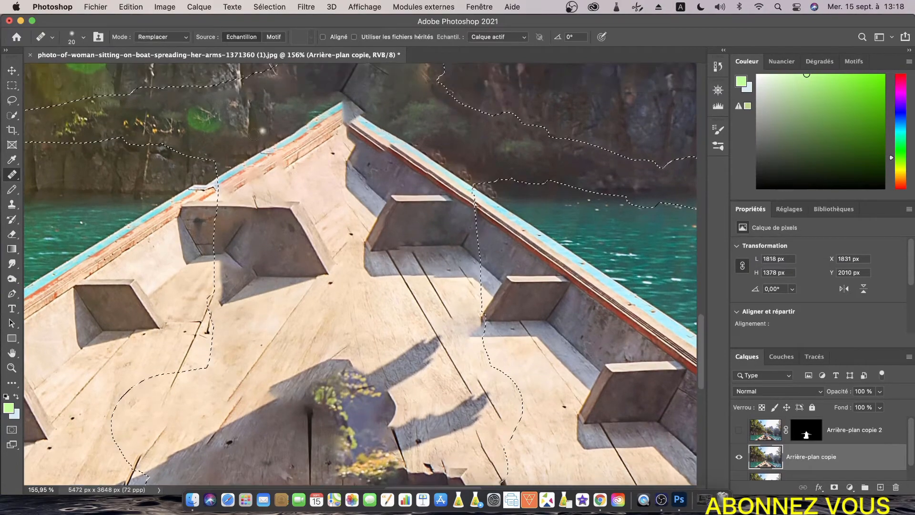
Show Arrière-plan copie 2 again, select its layer mask and deselect the outline around the woman
{"action": "left_click", "coordinate": [738, 429]}
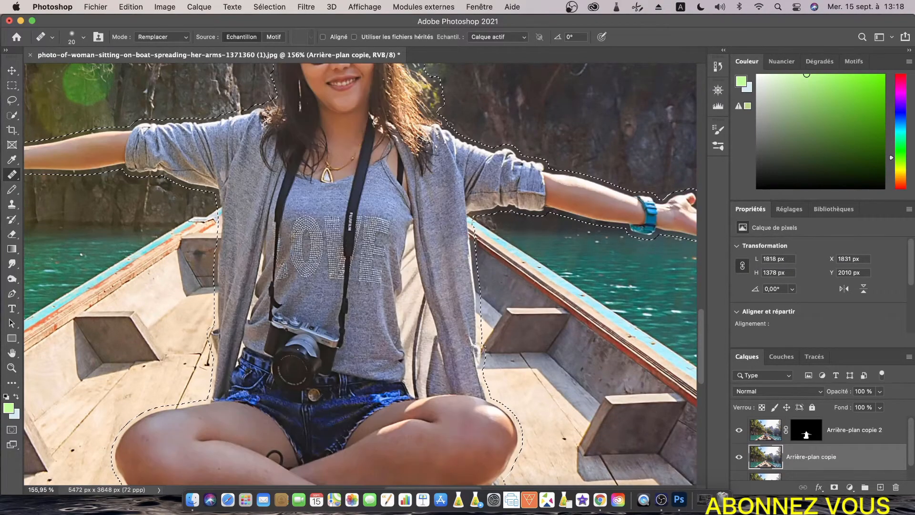
{"action": "scroll", "coordinate": [360, 274], "scroll_direction": "up", "scroll_amount": 2}
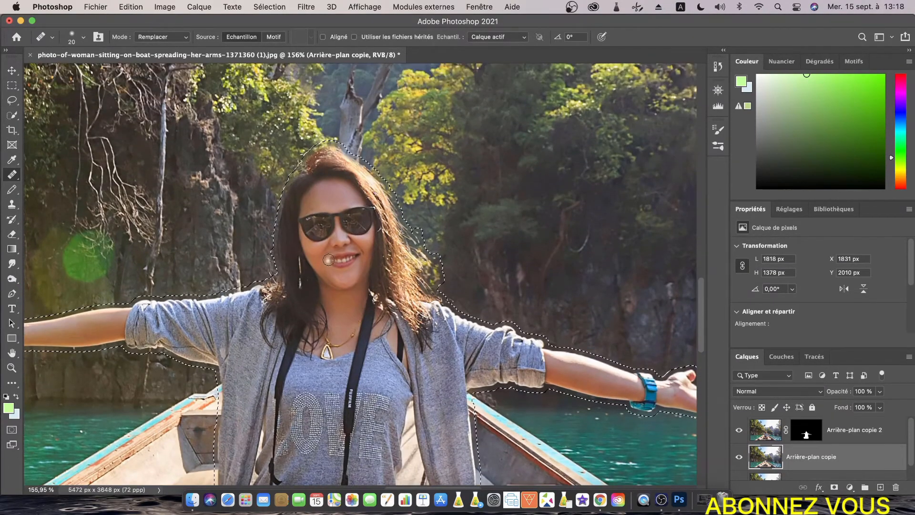
{"action": "left_click", "coordinate": [765, 429], "text": "super"}
{"action": "left_click", "coordinate": [806, 430]}
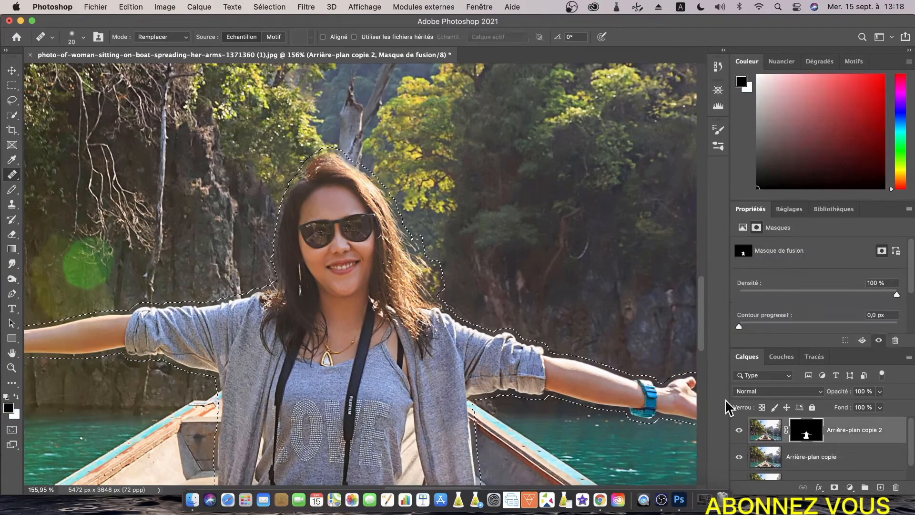
{"action": "left_click", "coordinate": [12, 86]}
{"action": "left_click", "coordinate": [241, 197]}
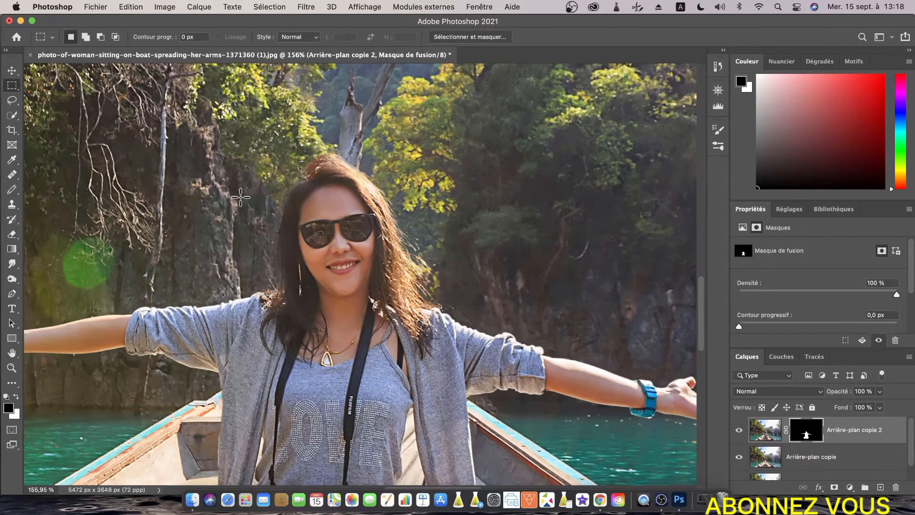
Make Arrière-plan copie the active layer and bring the full image into view
{"action": "scroll", "coordinate": [437, 263], "scroll_direction": "down", "scroll_amount": 4}
{"action": "scroll", "coordinate": [393, 283], "scroll_direction": "up", "scroll_amount": 10}
{"action": "scroll", "coordinate": [392, 283], "scroll_direction": "down", "scroll_amount": 10}
{"action": "scroll", "coordinate": [371, 216], "scroll_direction": "up", "scroll_amount": 3}
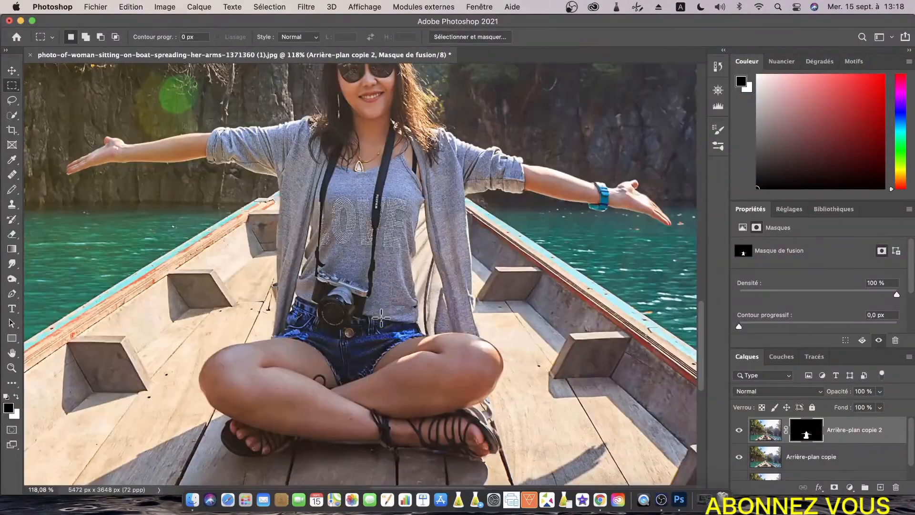
{"action": "scroll", "coordinate": [370, 142], "scroll_direction": "down", "scroll_amount": 1}
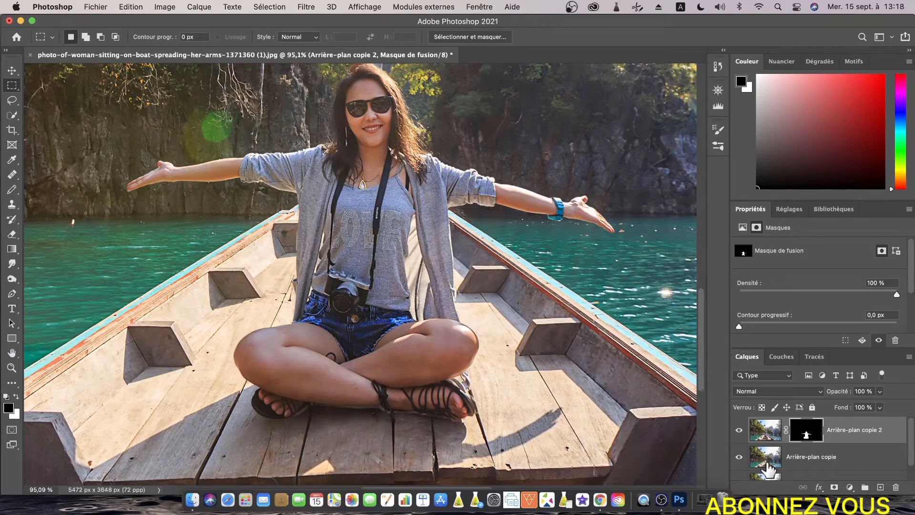
{"action": "left_click", "coordinate": [767, 456]}
{"action": "scroll", "coordinate": [797, 470], "scroll_direction": "down", "scroll_amount": 1}
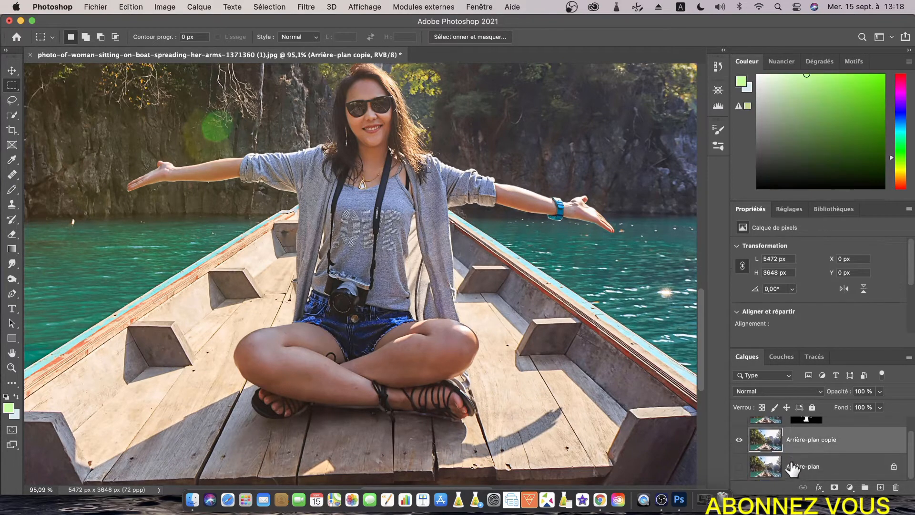
{"action": "scroll", "coordinate": [392, 89], "scroll_direction": "down", "scroll_amount": 8}
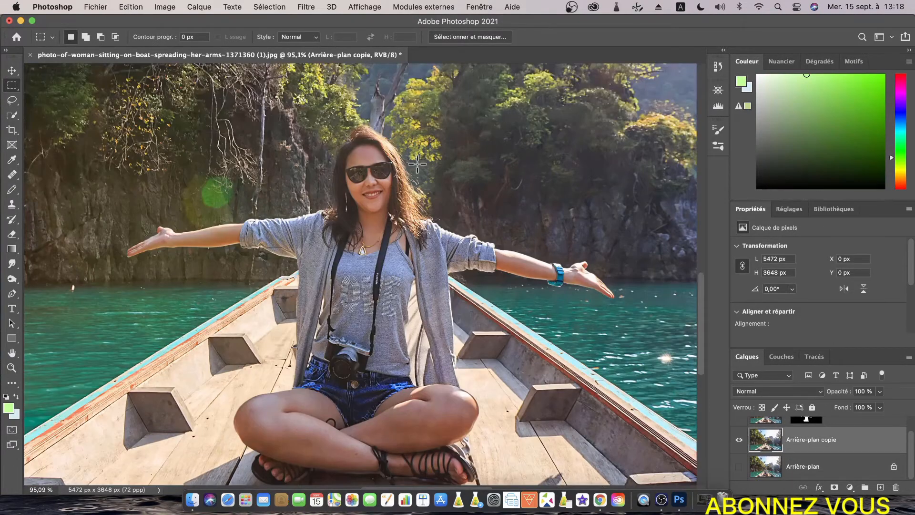
{"action": "scroll", "coordinate": [453, 96], "scroll_direction": "down", "scroll_amount": 4}
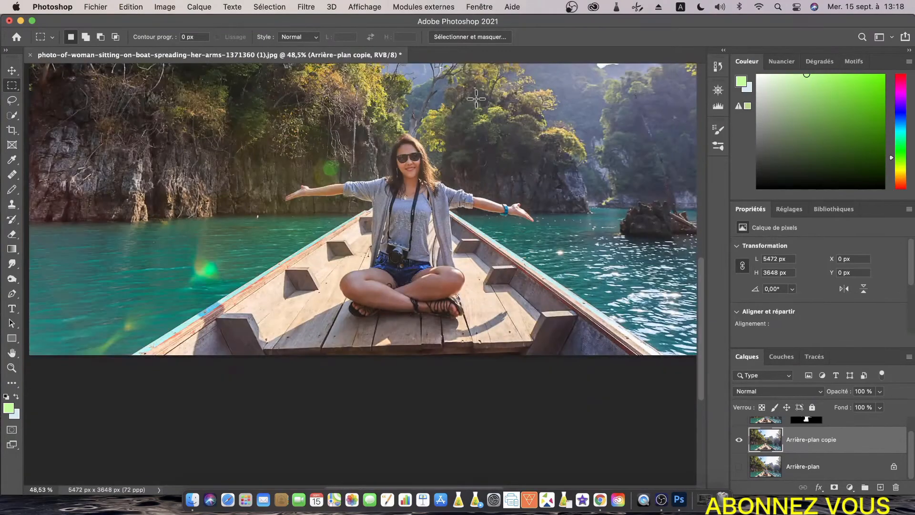
{"action": "scroll", "coordinate": [476, 99], "scroll_direction": "up", "scroll_amount": 3}
{"action": "scroll", "coordinate": [476, 105], "scroll_direction": "down", "scroll_amount": 1}
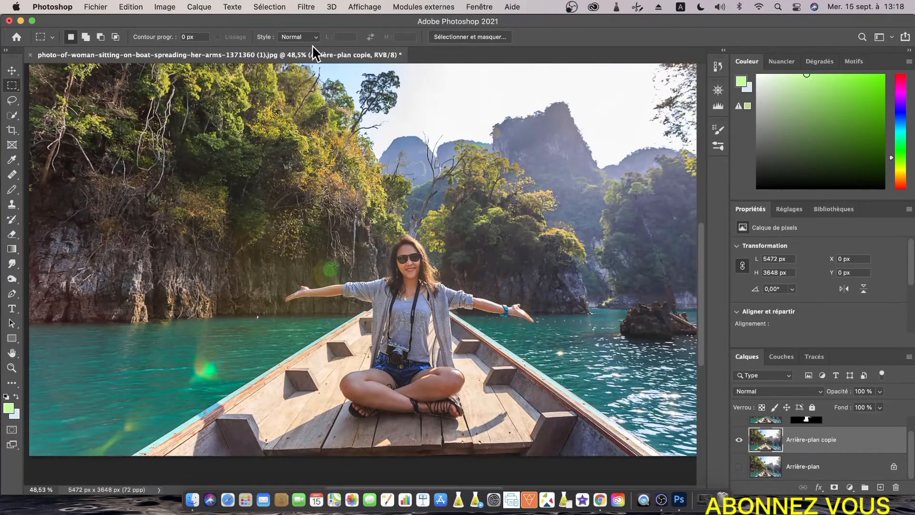
{"action": "left_click", "coordinate": [264, 7]}
{"action": "mouse_move", "coordinate": [299, 11]}
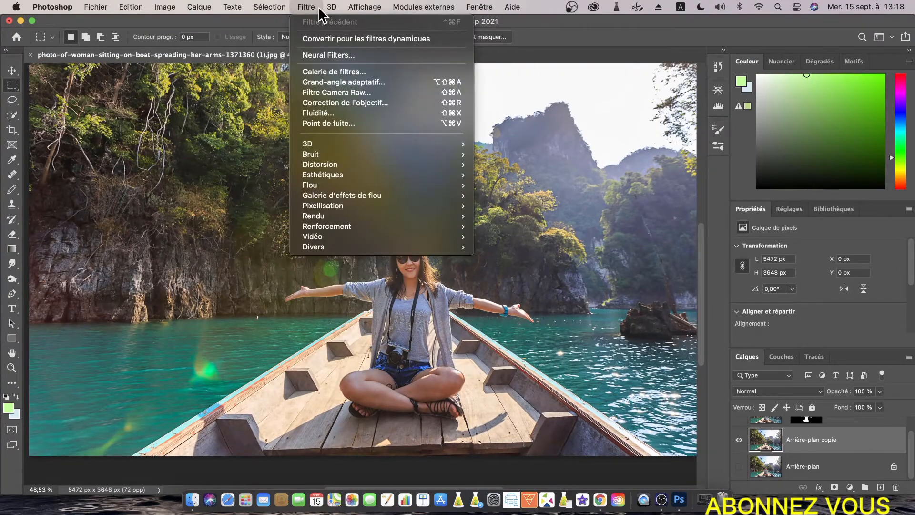
{"action": "mouse_move", "coordinate": [347, 197]}
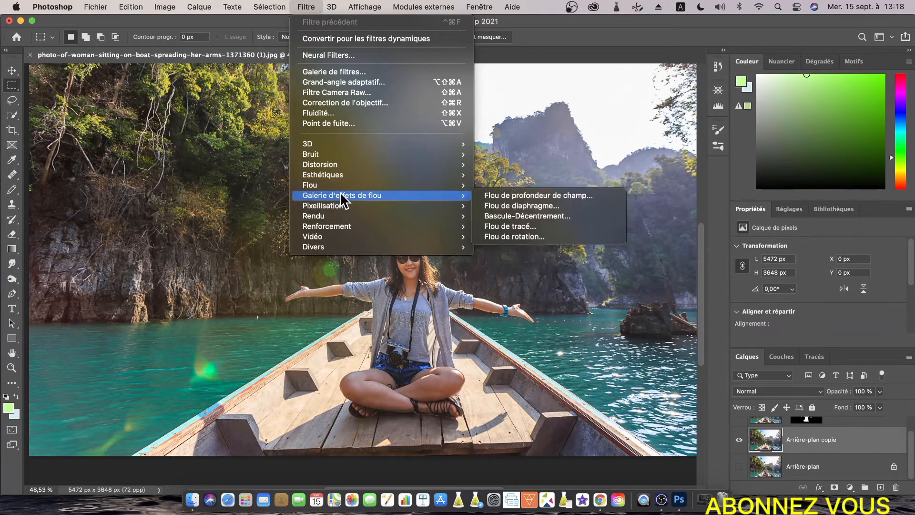
{"action": "left_click", "coordinate": [549, 206]}
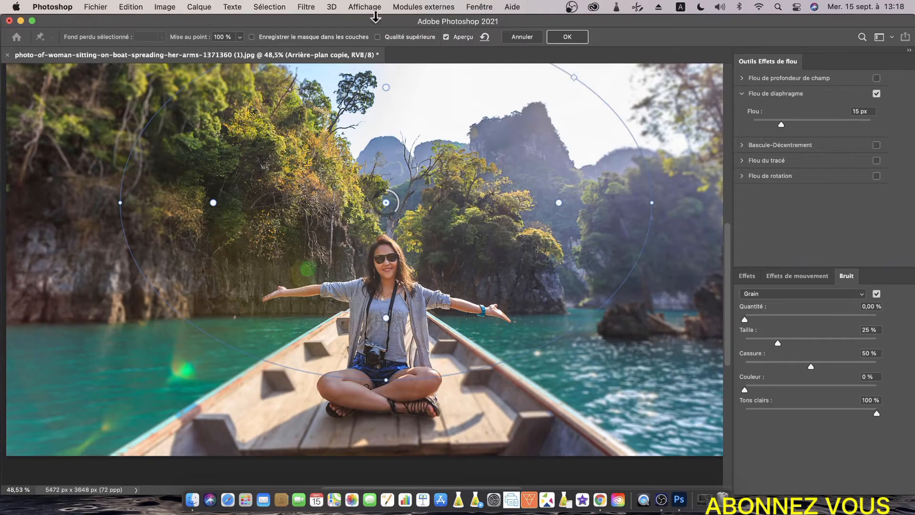
{"action": "left_click", "coordinate": [131, 7]}
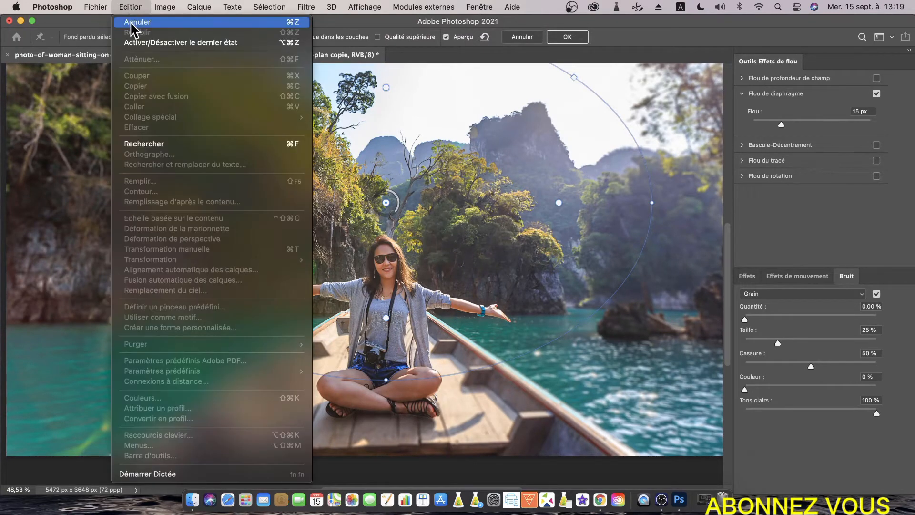
{"action": "key", "text": "Escape"}
{"action": "left_click", "coordinate": [307, 6]}
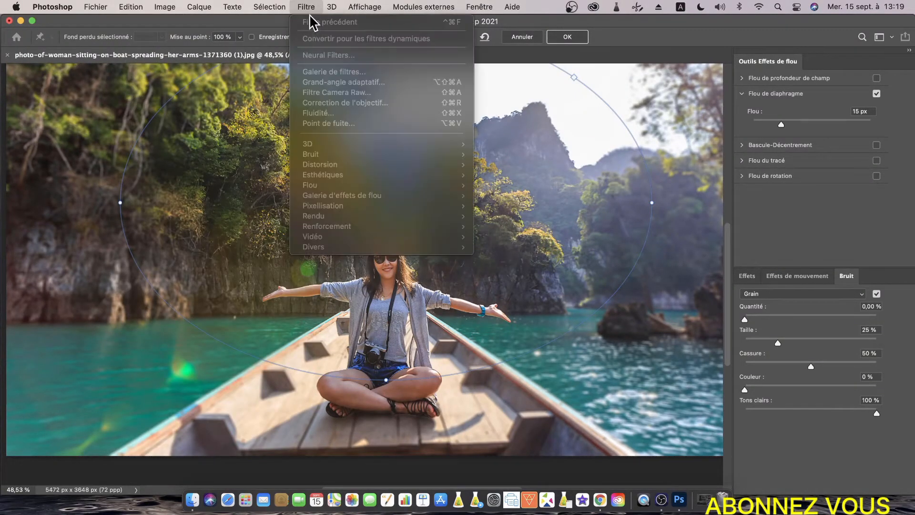
{"action": "left_click", "coordinate": [704, 249]}
{"action": "left_click", "coordinate": [537, 39]}
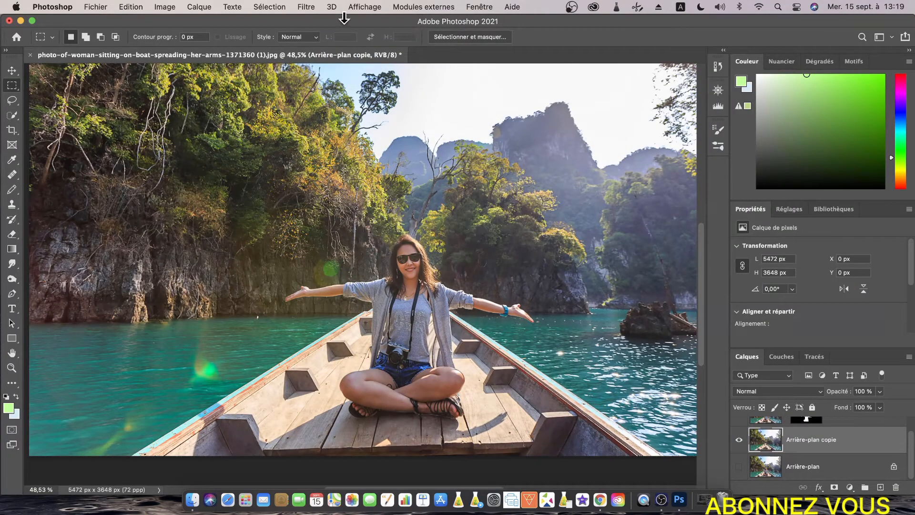
Start the Bascule-Décentrement blur gallery filter on Arrière-plan copie and centre its sharp band on the woman's upper body
{"action": "left_click", "coordinate": [308, 7]}
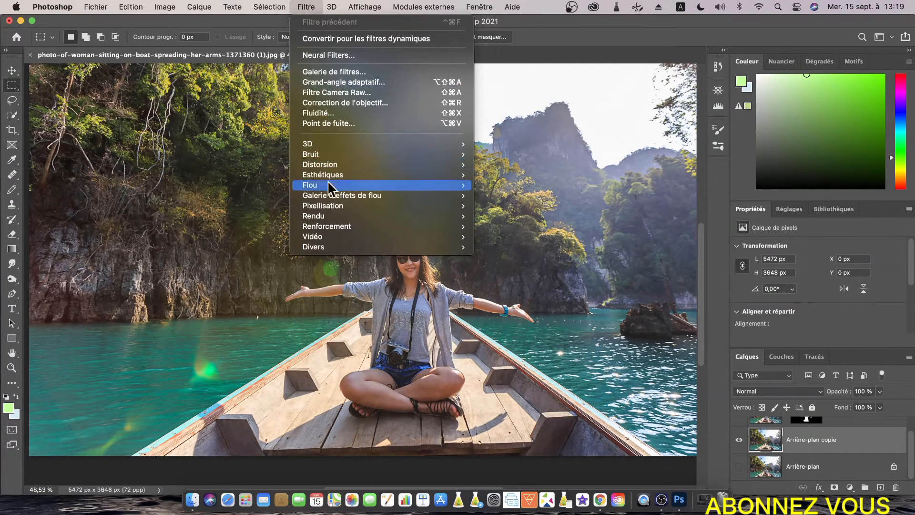
{"action": "left_click", "coordinate": [515, 215]}
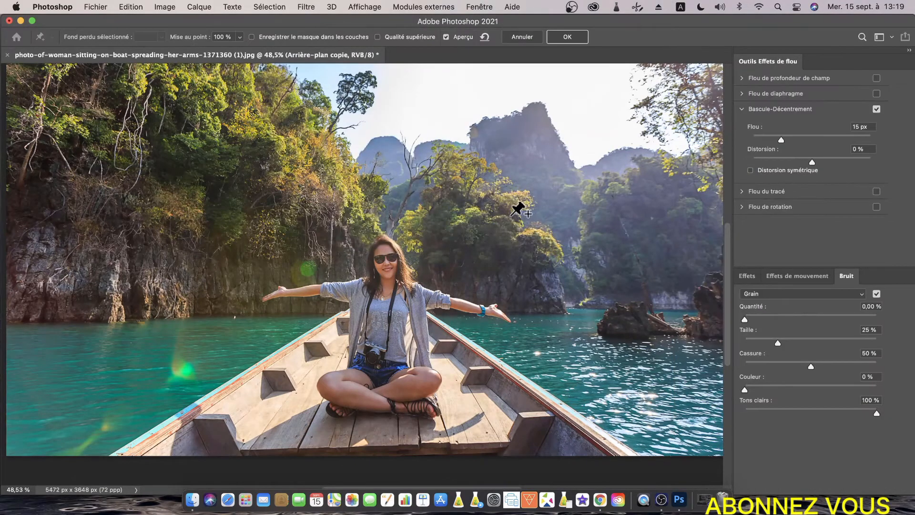
{"action": "left_click_drag", "start_coordinate": [387, 208], "coordinate": [385, 286]}
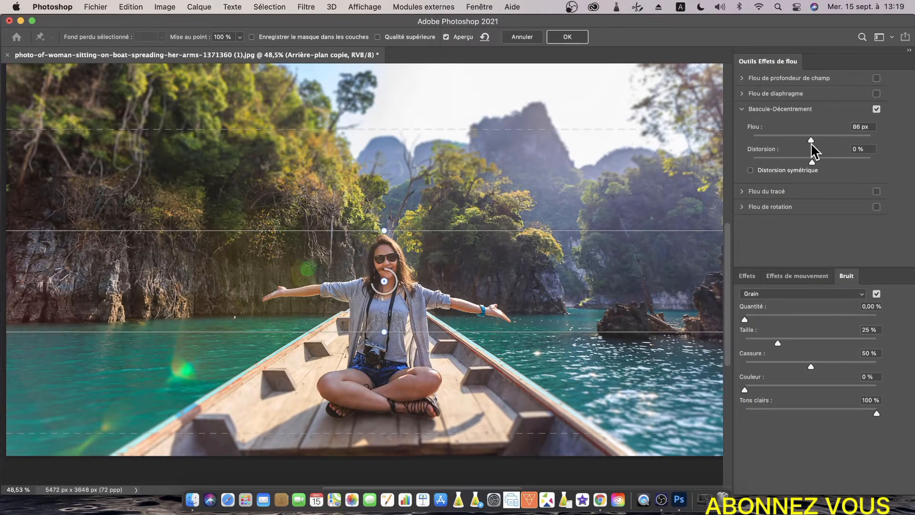
Try a strong Bascule-Décentrement blur of 205 px and inspect its effect on the whole scene
{"action": "left_click_drag", "start_coordinate": [813, 142], "coordinate": [836, 144]}
{"action": "scroll", "coordinate": [467, 252], "scroll_direction": "up", "scroll_amount": 2}
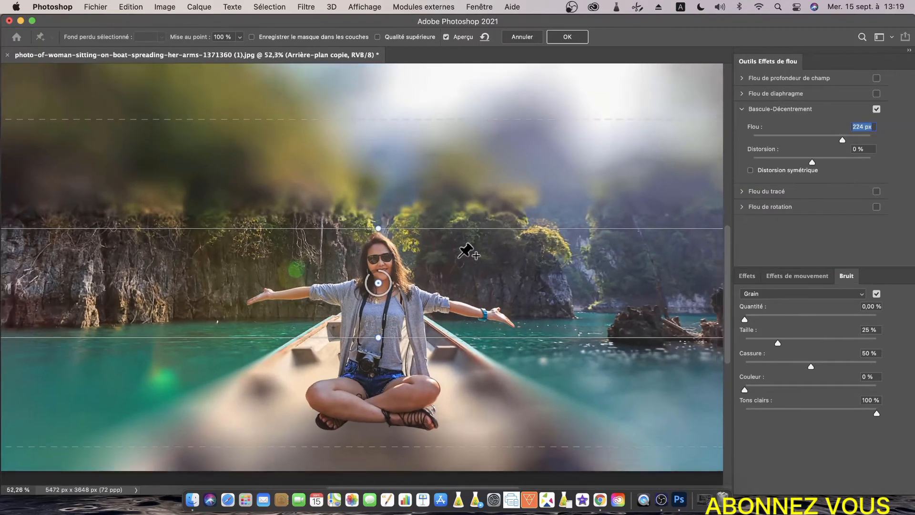
{"action": "scroll", "coordinate": [468, 251], "scroll_direction": "down", "scroll_amount": 6}
{"action": "scroll", "coordinate": [384, 329], "scroll_direction": "up", "scroll_amount": 2}
{"action": "scroll", "coordinate": [386, 328], "scroll_direction": "up", "scroll_amount": 2}
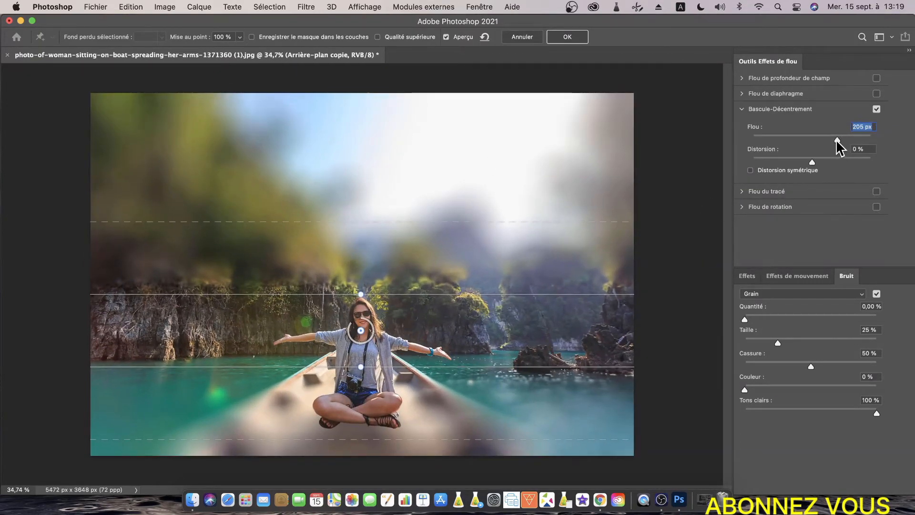
Set the Bascule-Décentrement blur to 57 px and widen the sharp band slightly above and below the woman
{"action": "left_click_drag", "start_coordinate": [837, 141], "coordinate": [804, 141]}
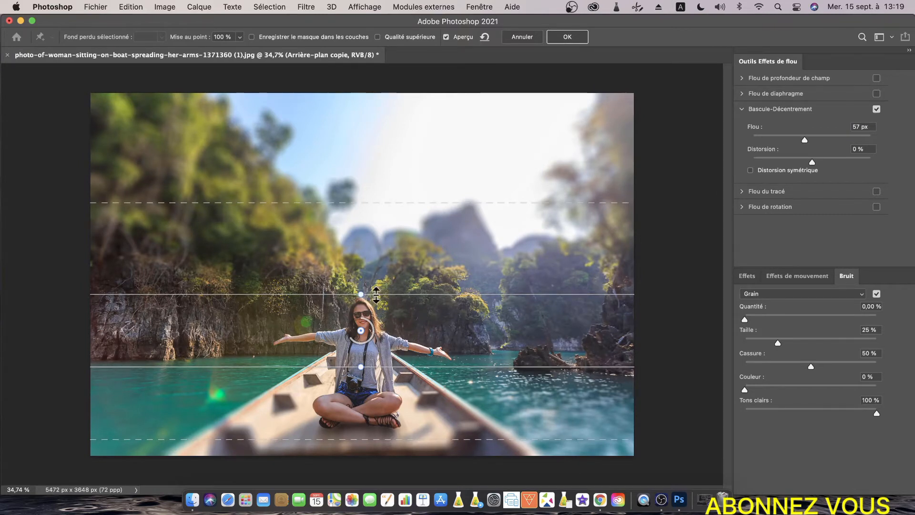
{"action": "left_click_drag", "start_coordinate": [377, 294], "coordinate": [378, 286]}
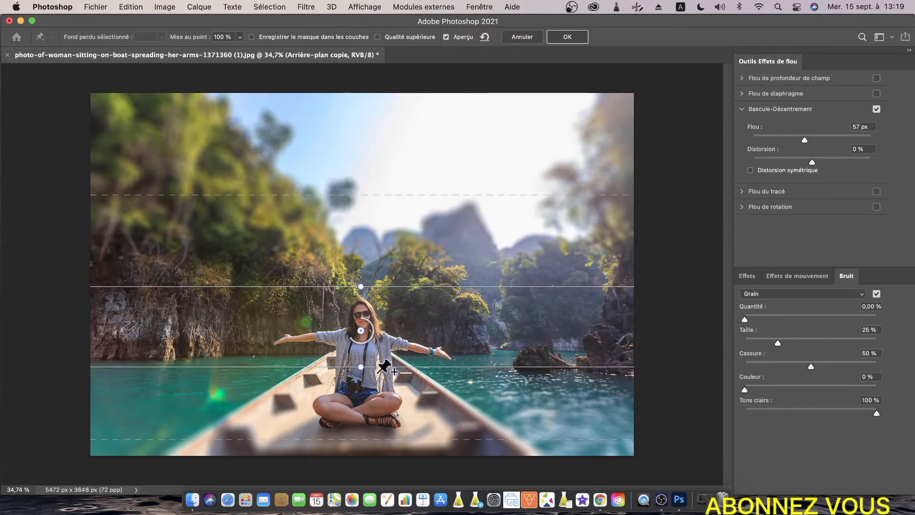
{"action": "left_click_drag", "start_coordinate": [382, 370], "coordinate": [382, 382]}
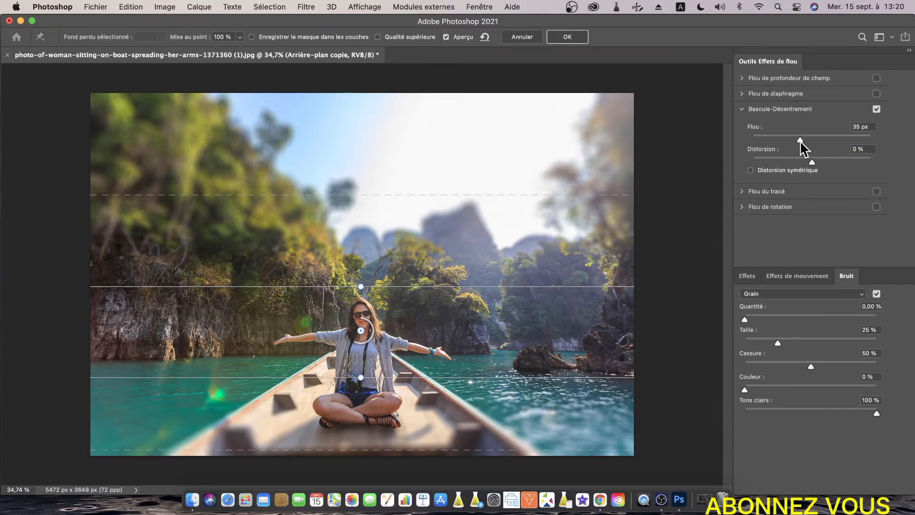
Set the blur to 35 px, fine-tune the dashed transition line above the woman and apply the filter
{"action": "left_click", "coordinate": [801, 141]}
{"action": "left_click_drag", "start_coordinate": [418, 194], "coordinate": [384, 187]}
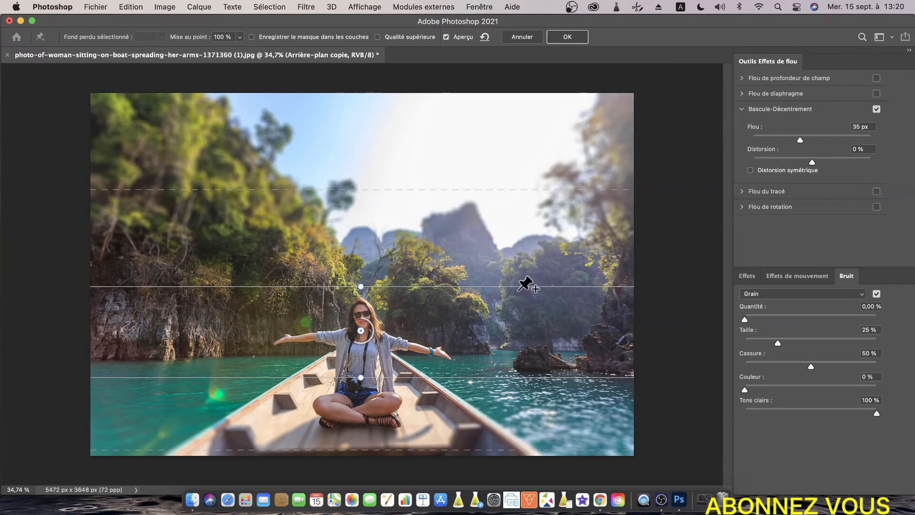
{"action": "scroll", "coordinate": [410, 266], "scroll_direction": "up", "scroll_amount": 1}
{"action": "scroll", "coordinate": [396, 285], "scroll_direction": "down", "scroll_amount": 3}
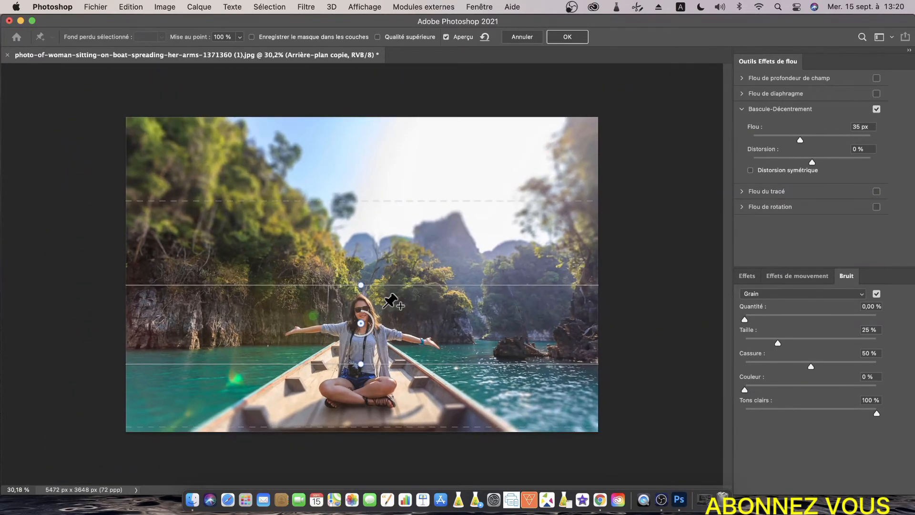
{"action": "scroll", "coordinate": [392, 301], "scroll_direction": "up", "scroll_amount": 2}
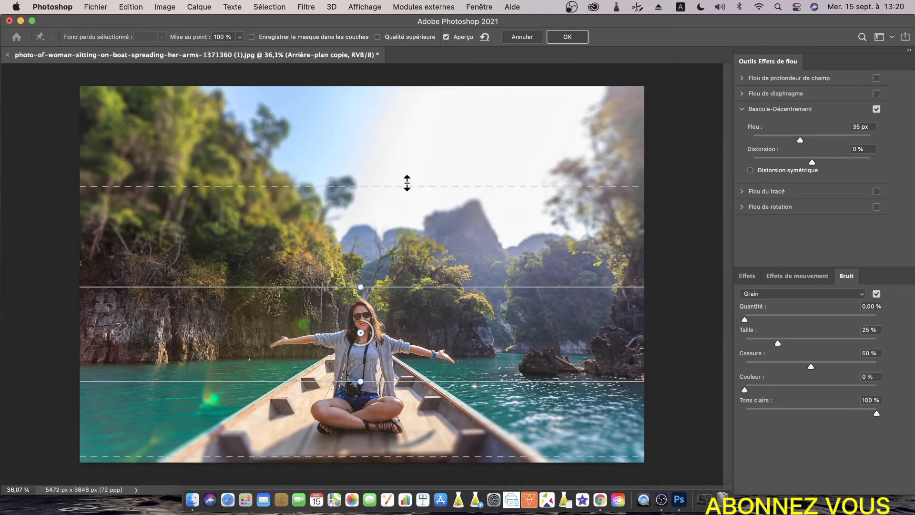
{"action": "left_click_drag", "start_coordinate": [404, 187], "coordinate": [403, 195]}
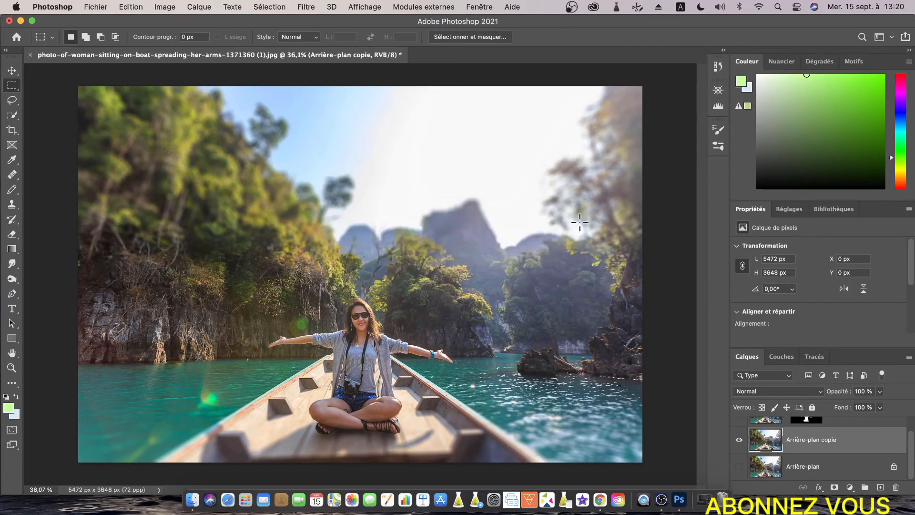
Hide and show Arrière-plan copie 2 to check the masked woman against the blurred background
{"action": "scroll", "coordinate": [767, 455], "scroll_direction": "up", "scroll_amount": 1}
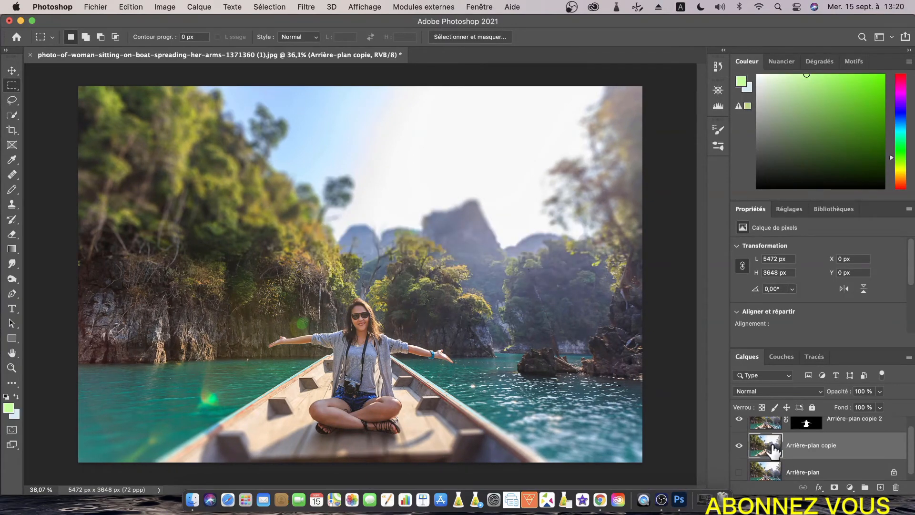
{"action": "left_click", "coordinate": [739, 420]}
{"action": "left_click", "coordinate": [739, 420]}
{"action": "scroll", "coordinate": [744, 470], "scroll_direction": "down", "scroll_amount": 1}
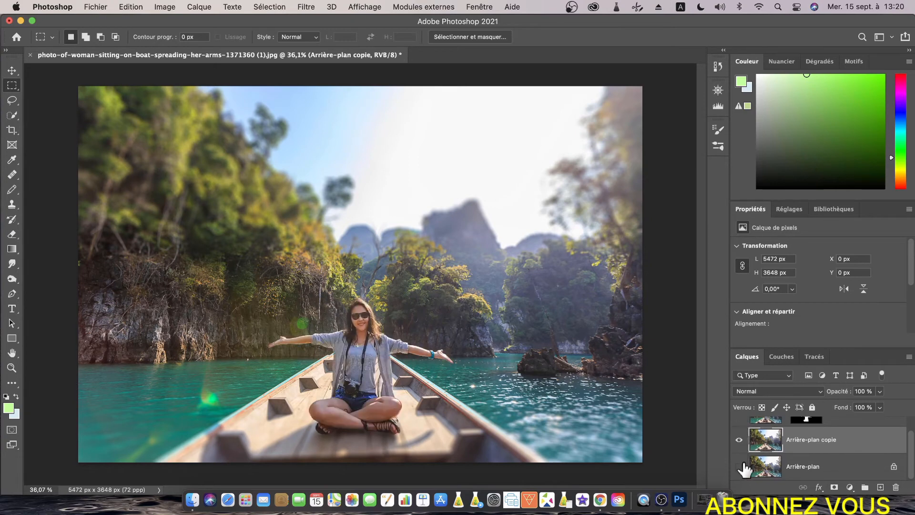
Show the original Arrière-plan and toggle the visibility of Arrière-plan copie to compare before and after the blur
{"action": "left_click", "coordinate": [739, 439]}
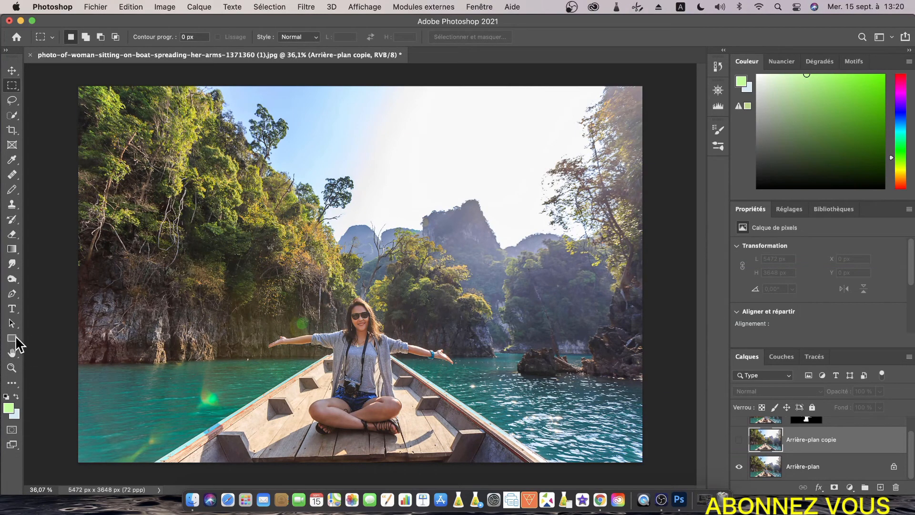
{"action": "left_click", "coordinate": [12, 323]}
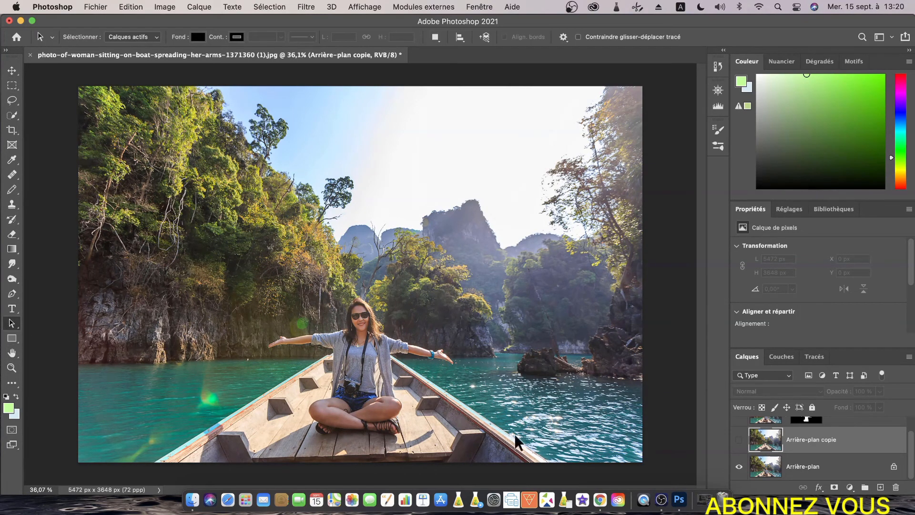
{"action": "left_click", "coordinate": [739, 439]}
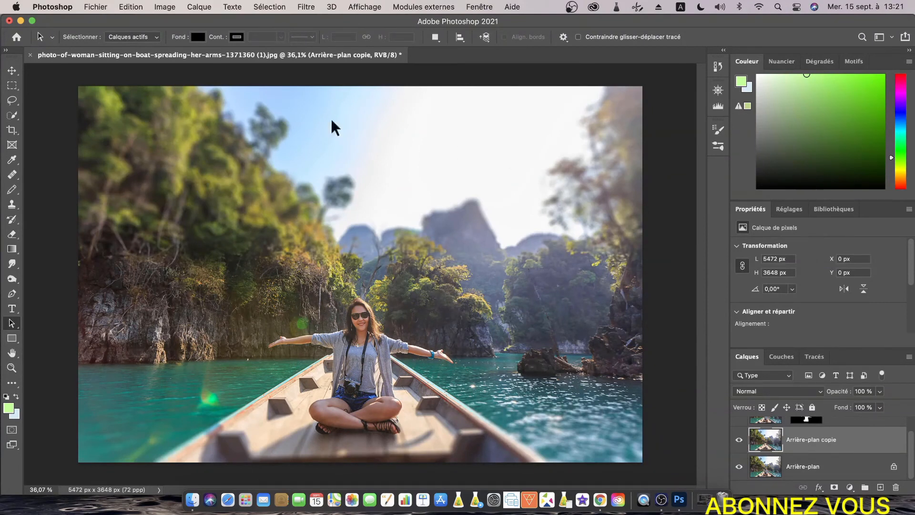
{"action": "left_click", "coordinate": [739, 439]}
{"action": "left_click", "coordinate": [739, 439]}
{"action": "left_click", "coordinate": [739, 439]}
{"action": "left_click", "coordinate": [739, 439]}
{"action": "left_click", "coordinate": [739, 439]}
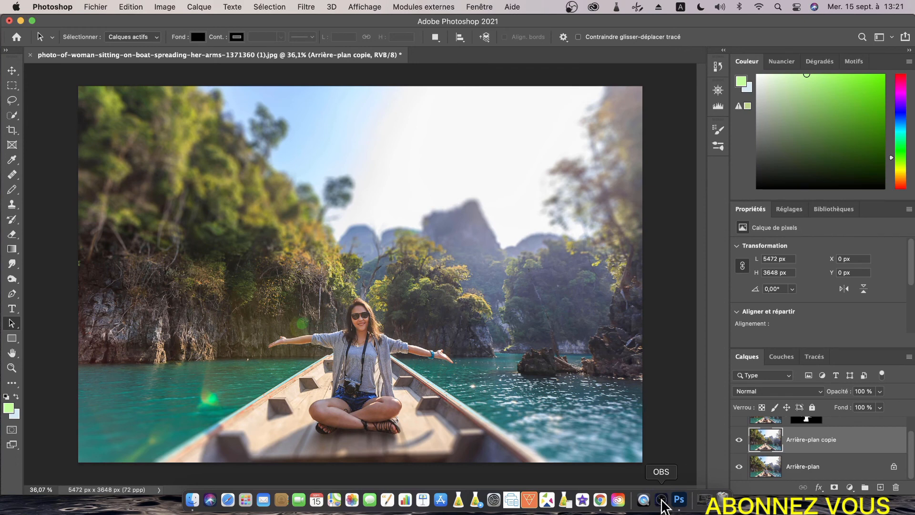
{"action": "left_click_drag", "start_coordinate": [662, 500], "coordinate": [662, 455]}
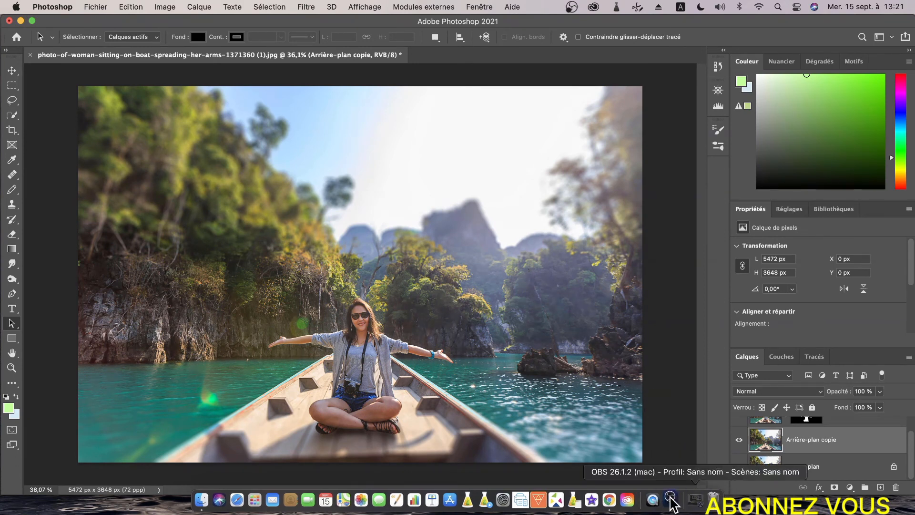